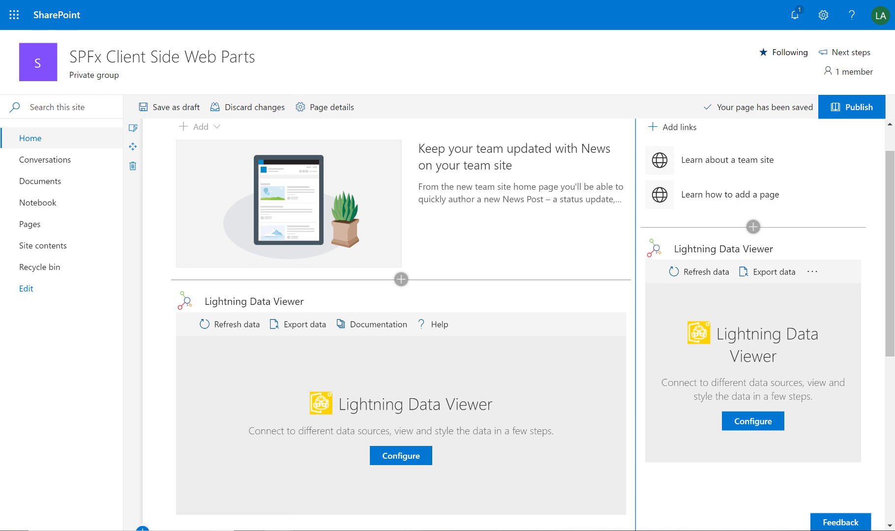
Open the configuration of the wider Lightning Data Viewer and choose SharePoint List as data source provider and Grid View as display provider
{"action": "left_click", "coordinate": [418, 458]}
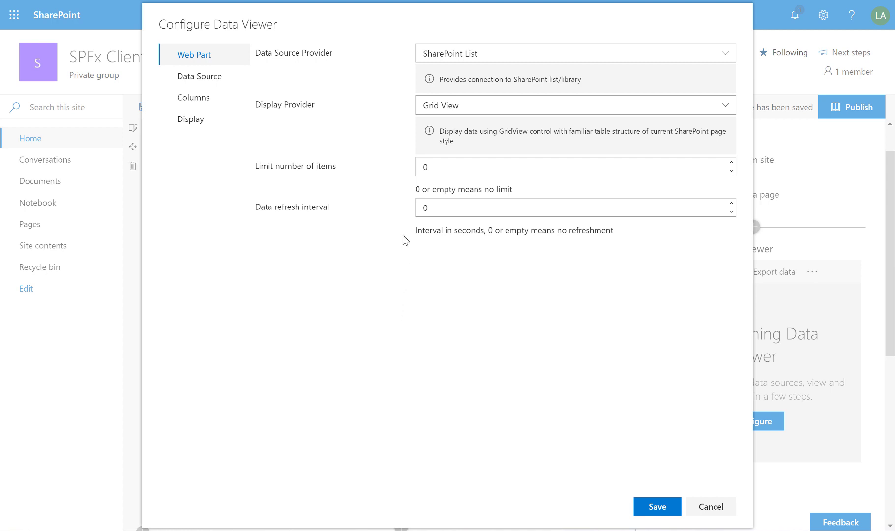
{"action": "left_click", "coordinate": [477, 57]}
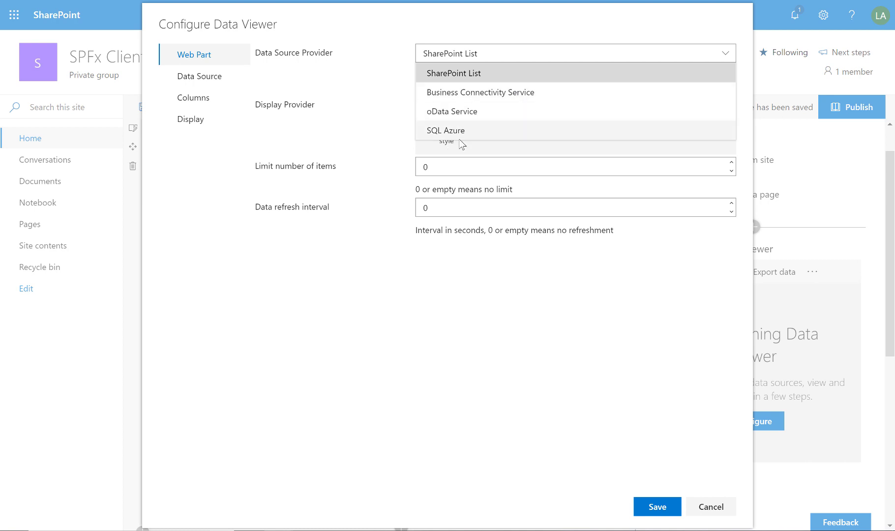
{"action": "left_click", "coordinate": [465, 75]}
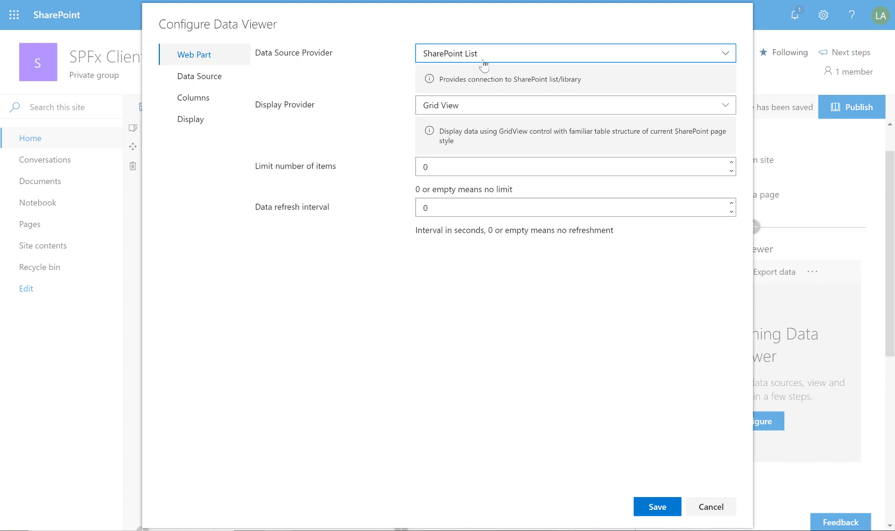
{"action": "left_click", "coordinate": [472, 115]}
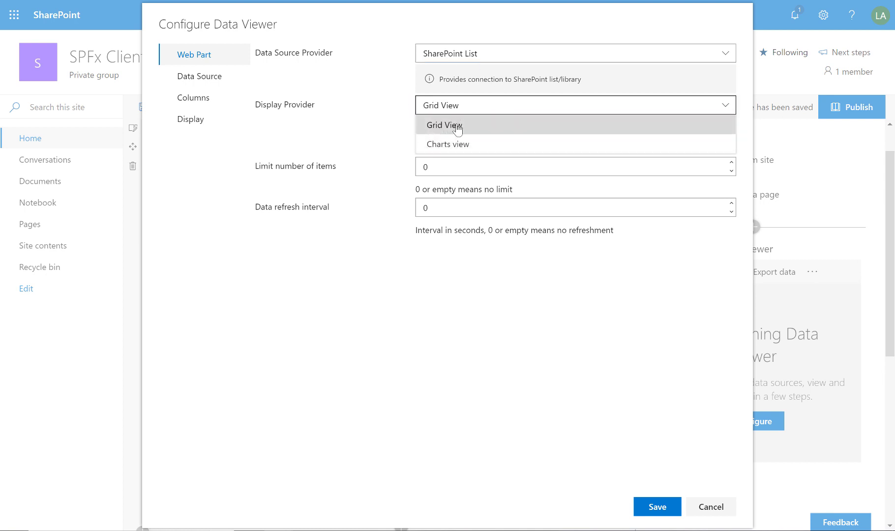
{"action": "left_click", "coordinate": [445, 118]}
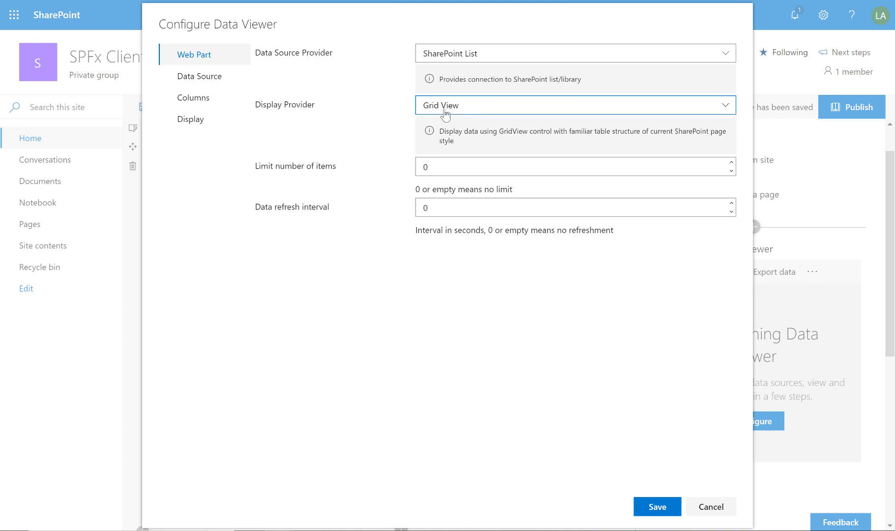
Examine the lists and libraries available as data sources under the SPFxWebinar site's SPFx Client Side Web Parts
{"action": "left_click", "coordinate": [213, 83]}
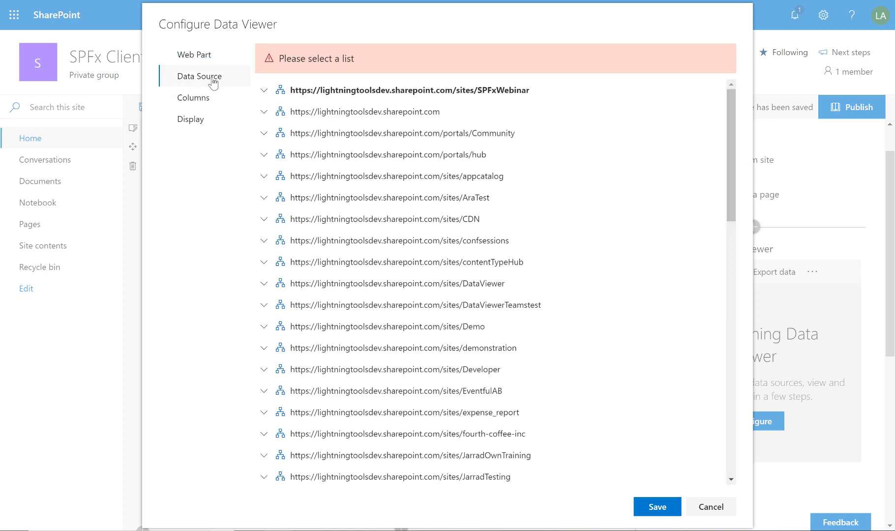
{"action": "left_click", "coordinate": [264, 90]}
{"action": "left_click", "coordinate": [339, 115]}
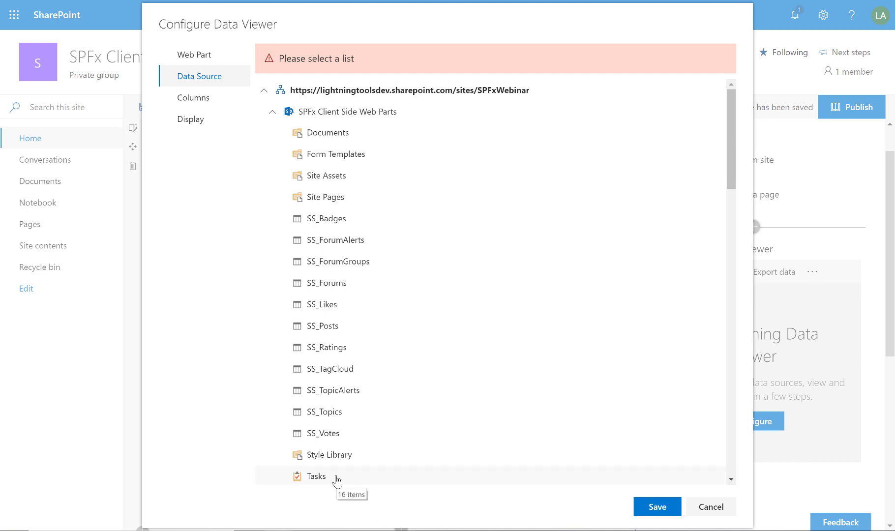
Switch the data source provider to Business Connectivity Service and inspect its external content type settings
{"action": "left_click", "coordinate": [201, 55]}
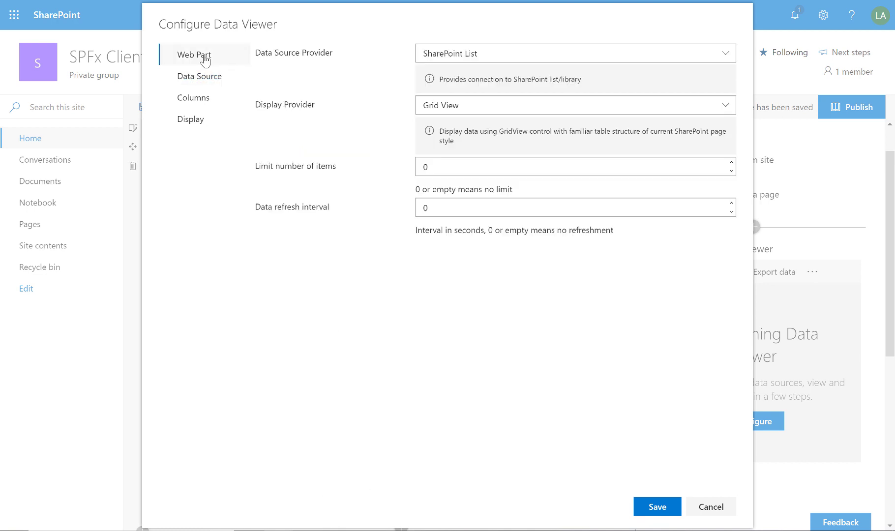
{"action": "left_click", "coordinate": [508, 55]}
{"action": "left_click", "coordinate": [487, 93]}
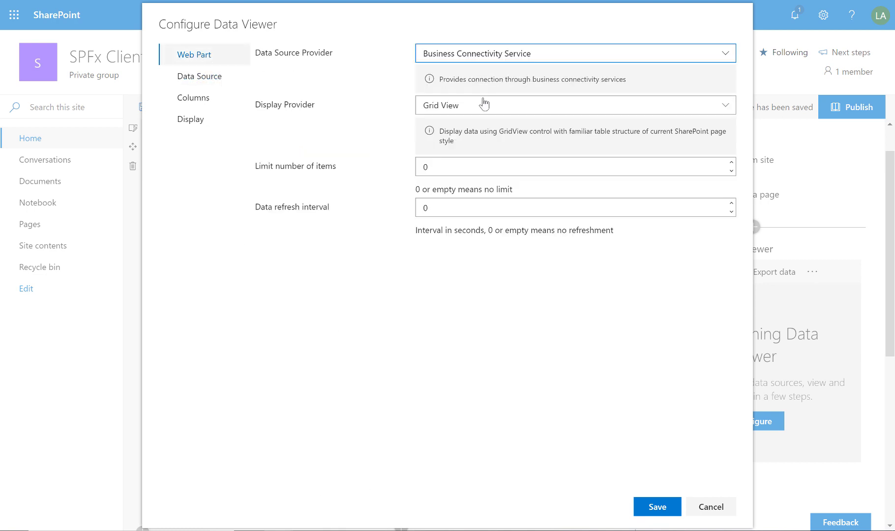
{"action": "left_click", "coordinate": [207, 77]}
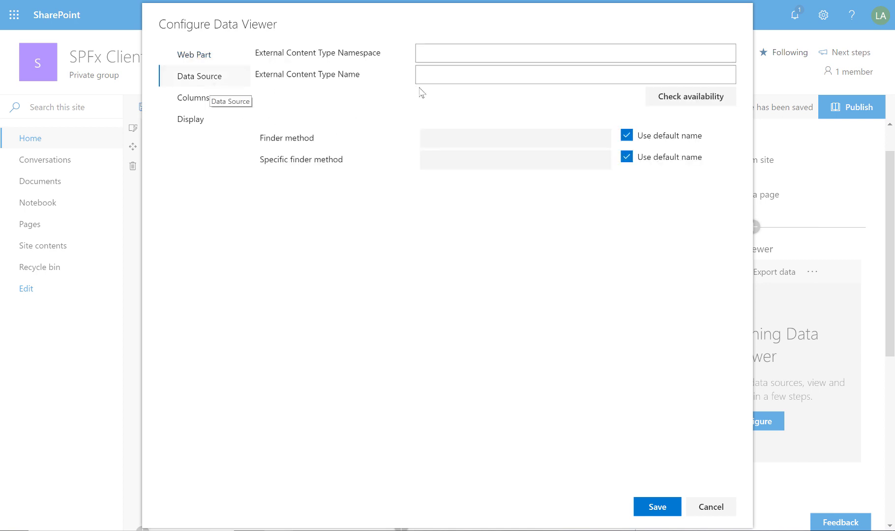
{"action": "left_click", "coordinate": [483, 57]}
Switch the data source provider to SQL Azure and inspect its server, credential and database settings
{"action": "left_click", "coordinate": [208, 54]}
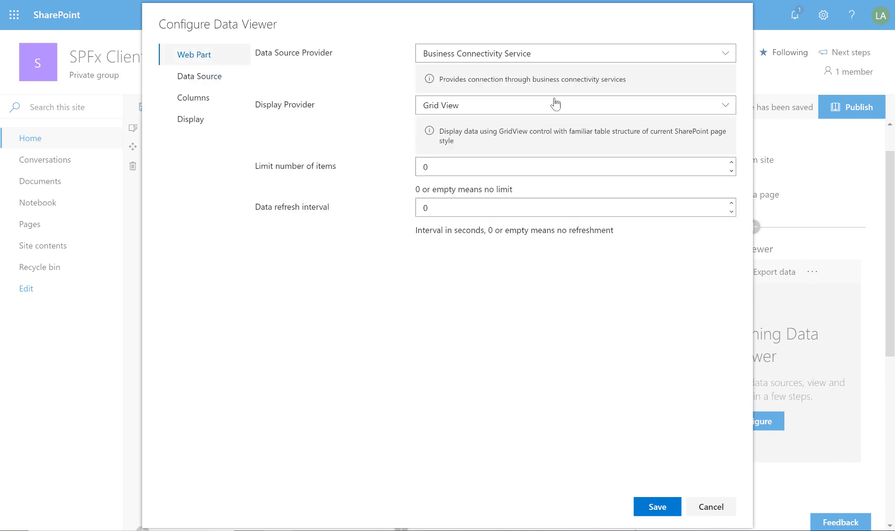
{"action": "left_click", "coordinate": [535, 60]}
{"action": "left_click", "coordinate": [483, 133]}
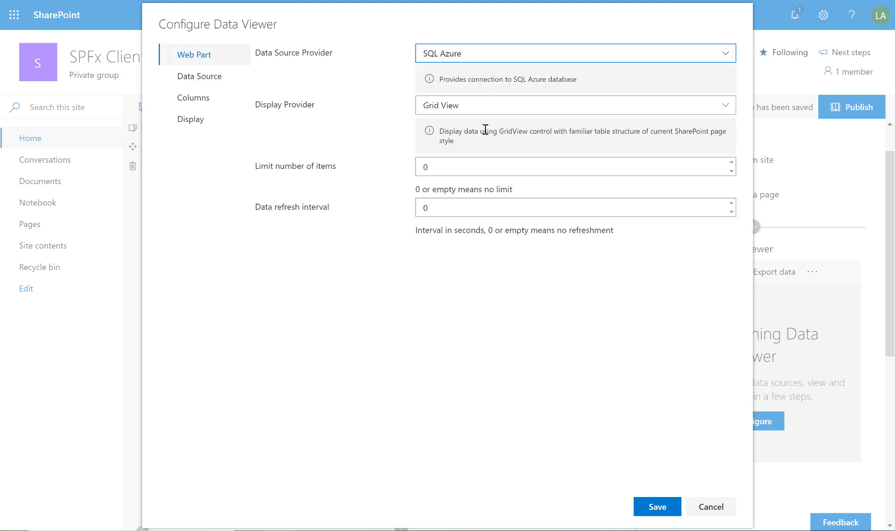
{"action": "left_click", "coordinate": [222, 80]}
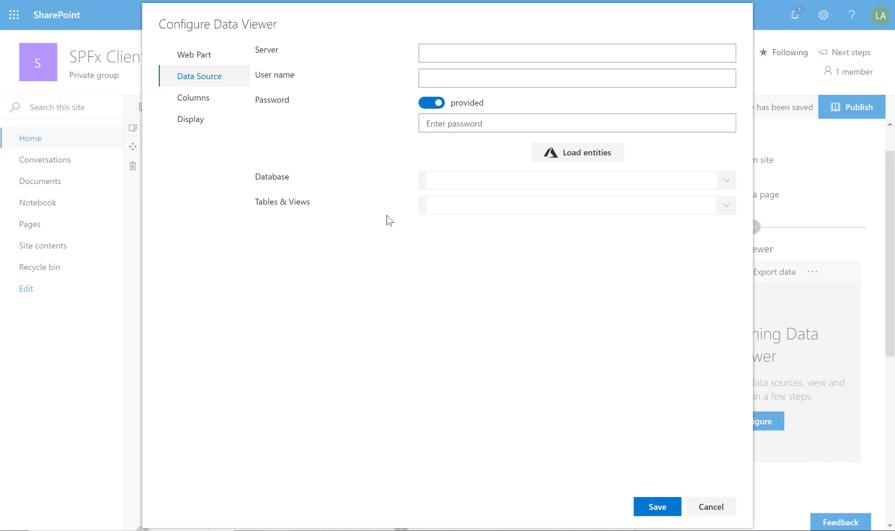
{"action": "left_click", "coordinate": [218, 56]}
{"action": "left_click", "coordinate": [571, 54]}
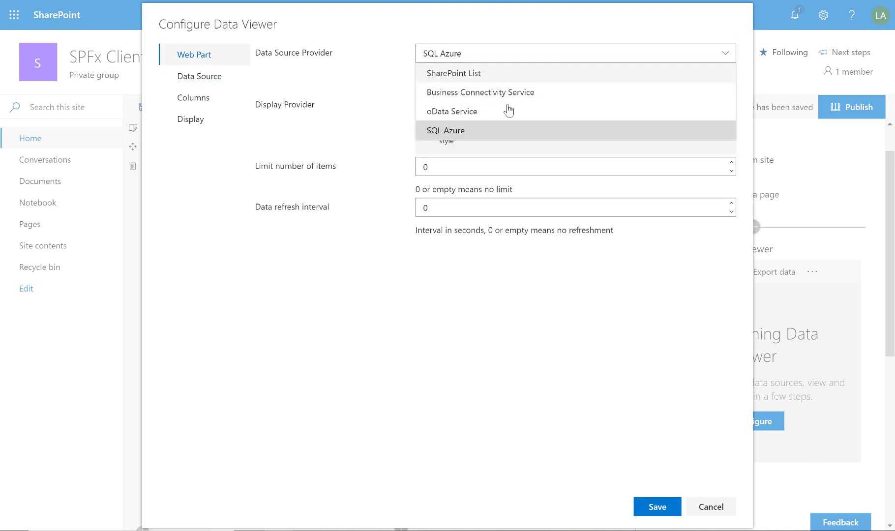
{"action": "left_click", "coordinate": [510, 109]}
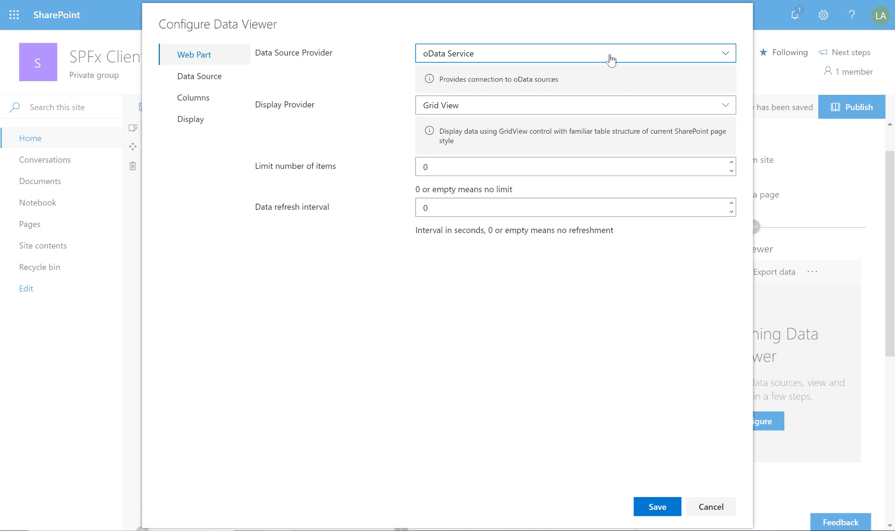
{"action": "left_click", "coordinate": [197, 77]}
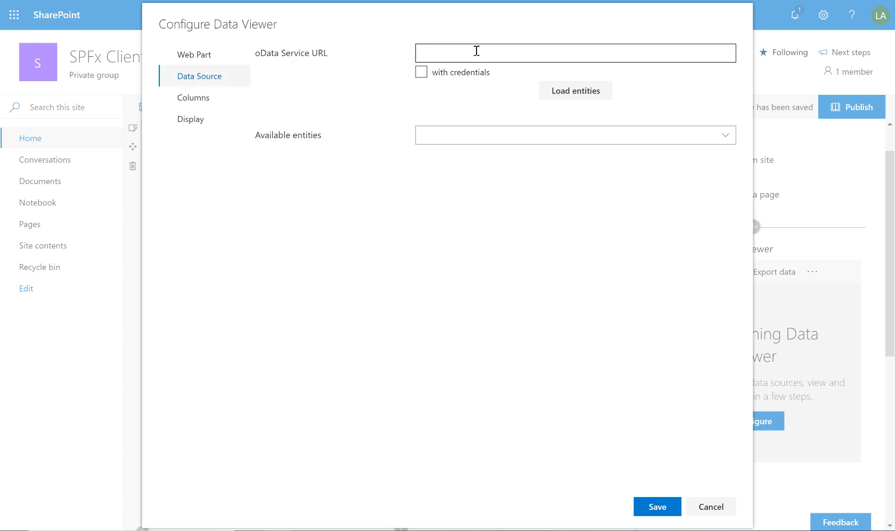
{"action": "left_click", "coordinate": [493, 47]}
{"action": "type", "text": "https://services.odata.org/V3/Northwind/Northwind.svc/"}
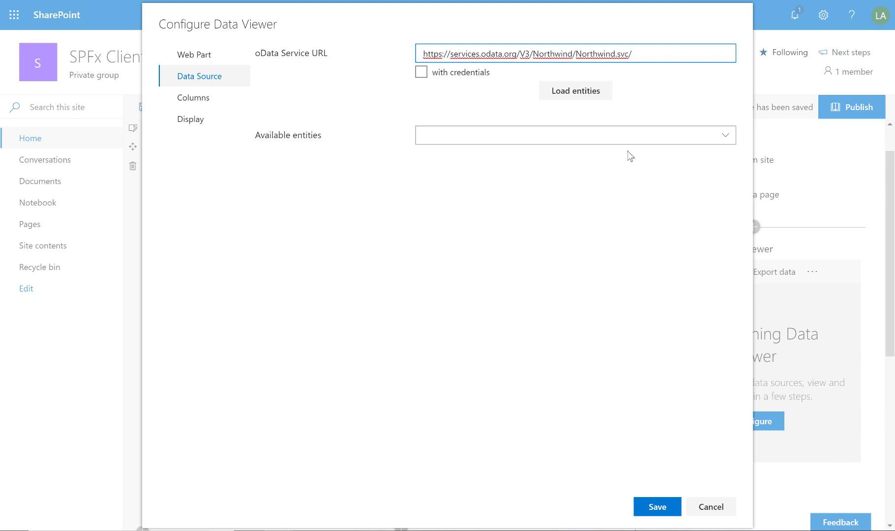
Load the entities from the Northwind oData service and choose Products as the entity
{"action": "left_click", "coordinate": [561, 95]}
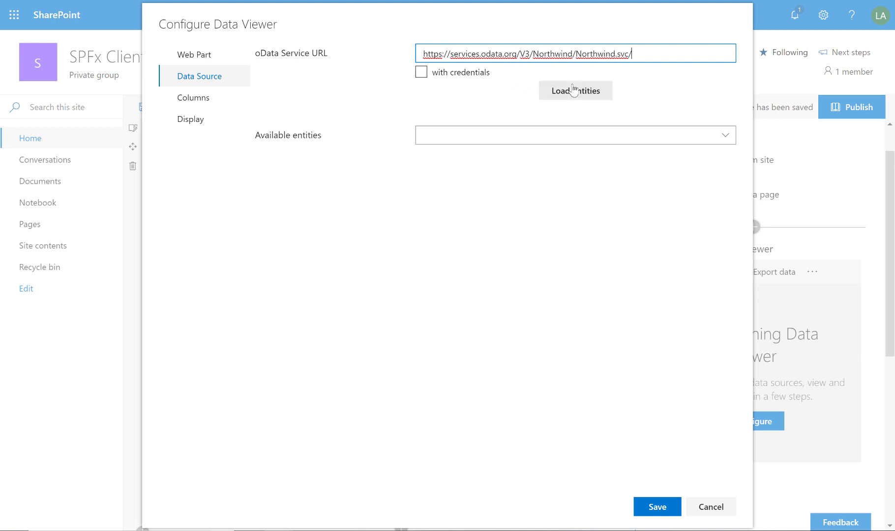
{"action": "left_click", "coordinate": [604, 96]}
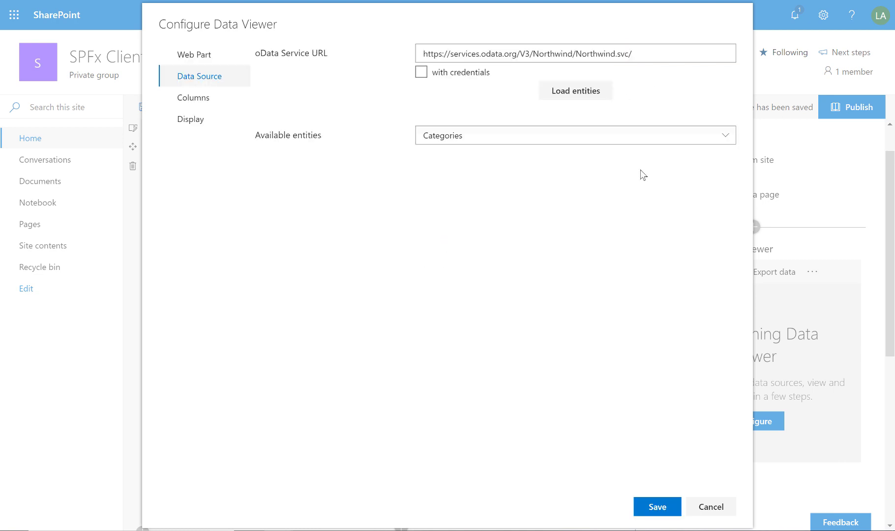
{"action": "left_click", "coordinate": [628, 141]}
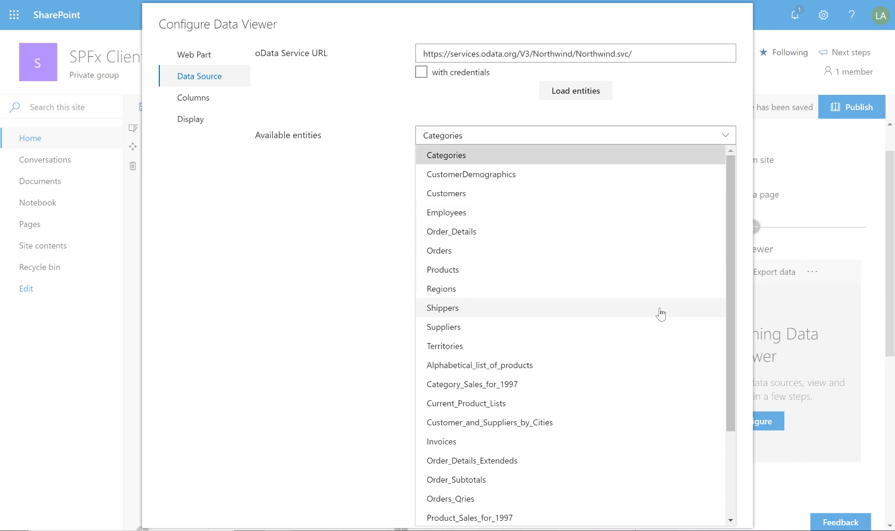
{"action": "left_click", "coordinate": [452, 271]}
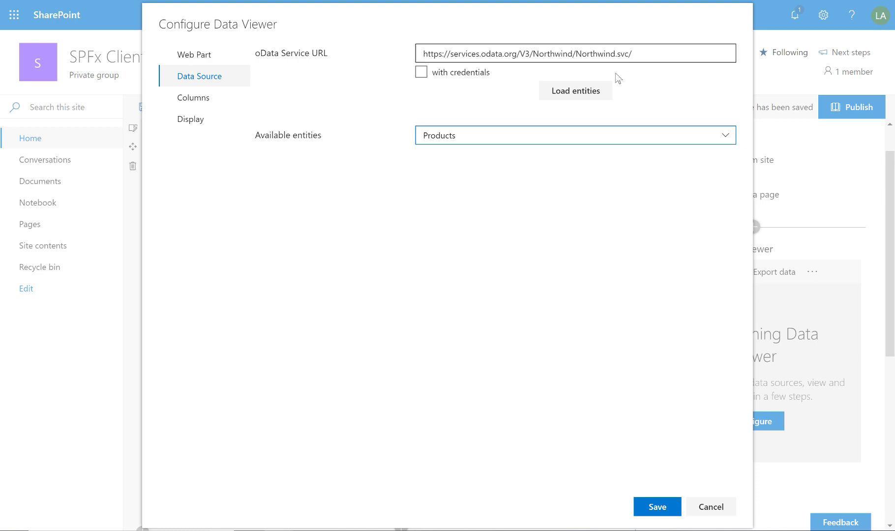
Include all Products columns in the viewer except SupplierID and CategoryID
{"action": "left_click", "coordinate": [226, 98]}
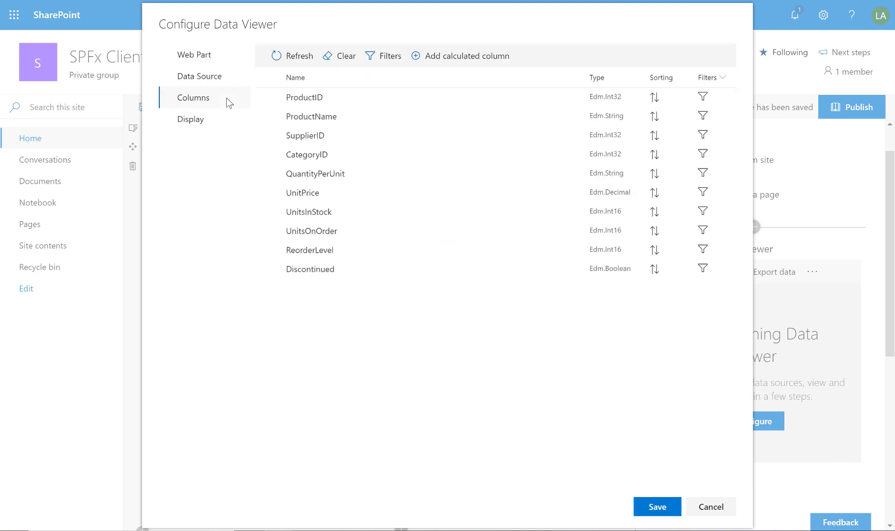
{"action": "left_click", "coordinate": [267, 77]}
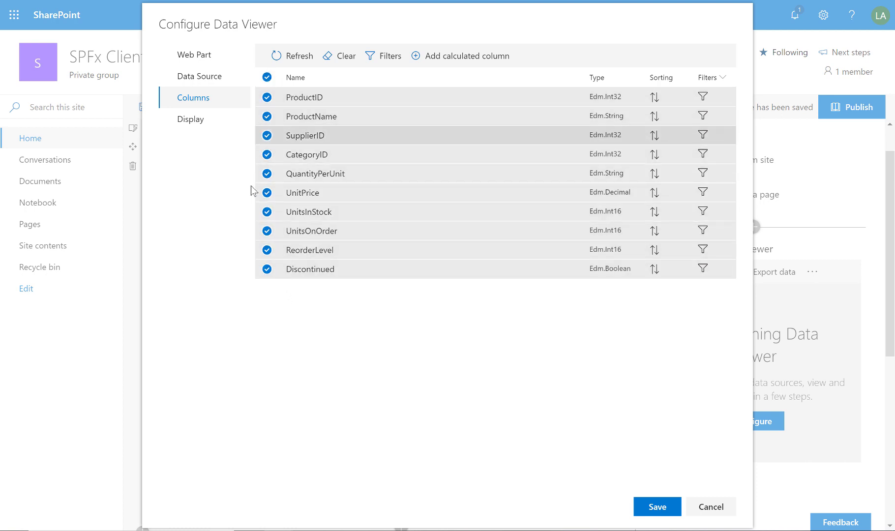
{"action": "left_click", "coordinate": [267, 136]}
{"action": "left_click", "coordinate": [267, 154]}
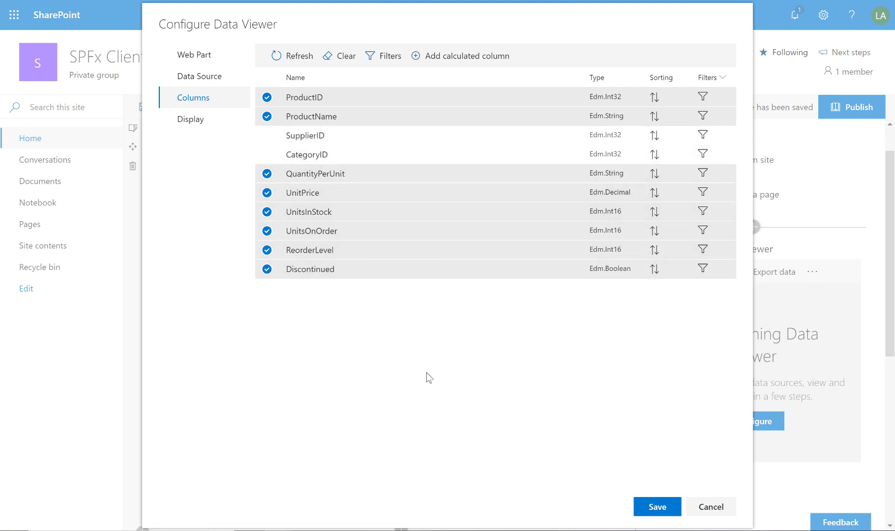
Start a calculated column named Sales Tax with the column type Double
{"action": "left_click", "coordinate": [456, 60]}
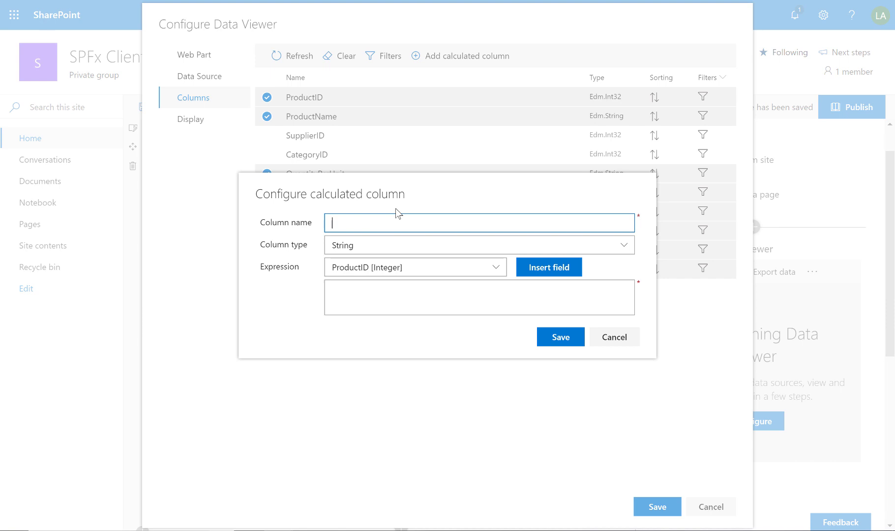
{"action": "type", "text": "Sales Tax"}
{"action": "left_click", "coordinate": [365, 247]}
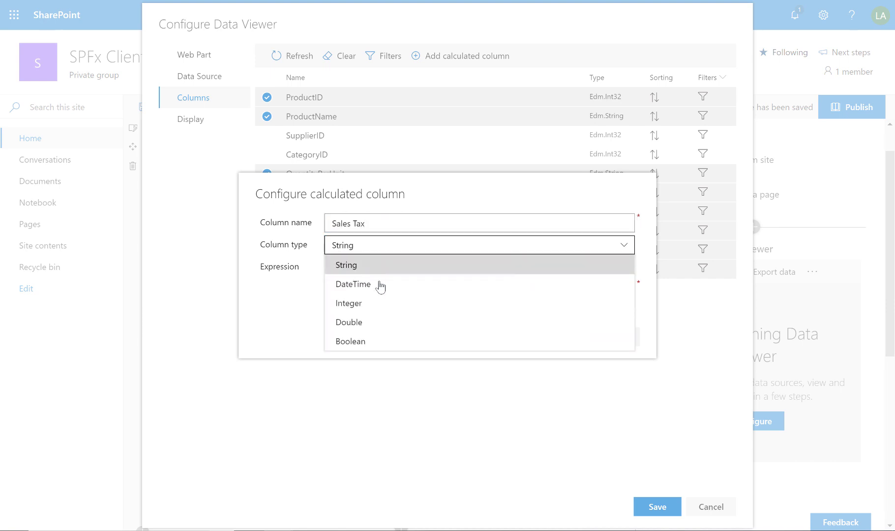
{"action": "left_click", "coordinate": [378, 325]}
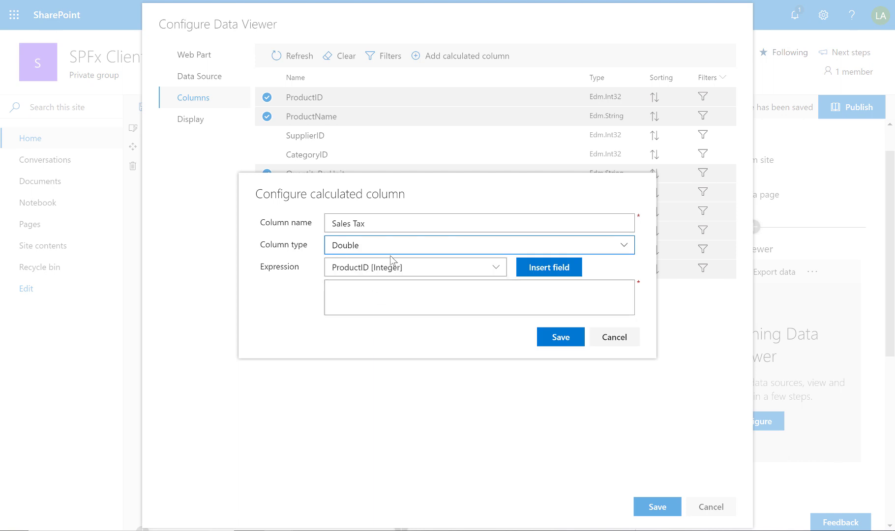
Build the Sales Tax expression by inserting the UnitPrice field multiplied by .2, and save the calculated column
{"action": "left_click", "coordinate": [438, 300]}
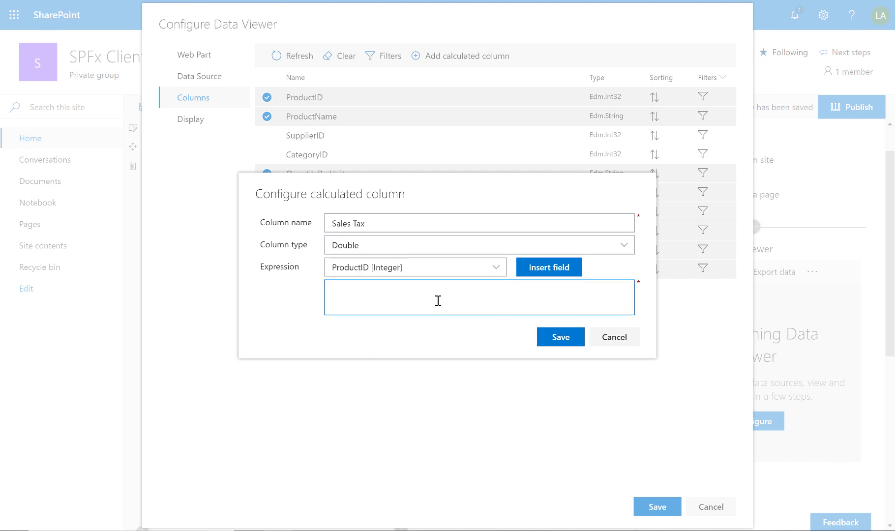
{"action": "left_click", "coordinate": [492, 272]}
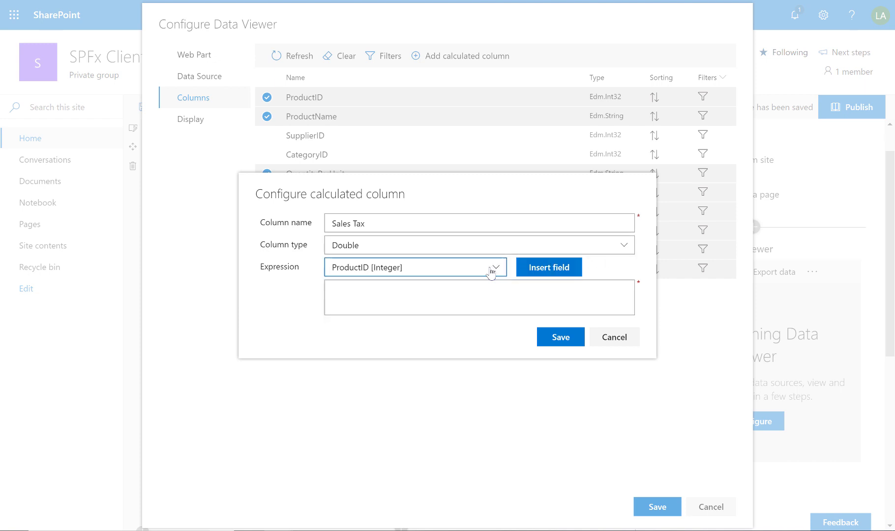
{"action": "left_click", "coordinate": [492, 272]}
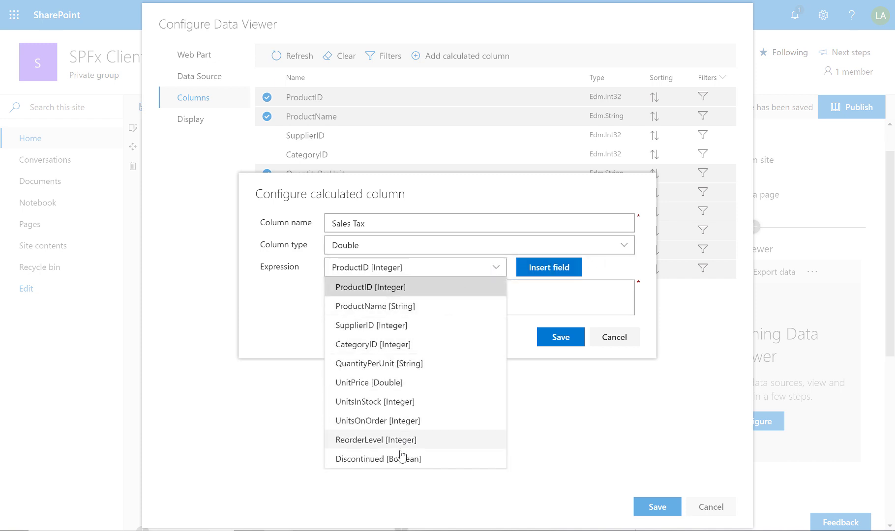
{"action": "left_click", "coordinate": [355, 384]}
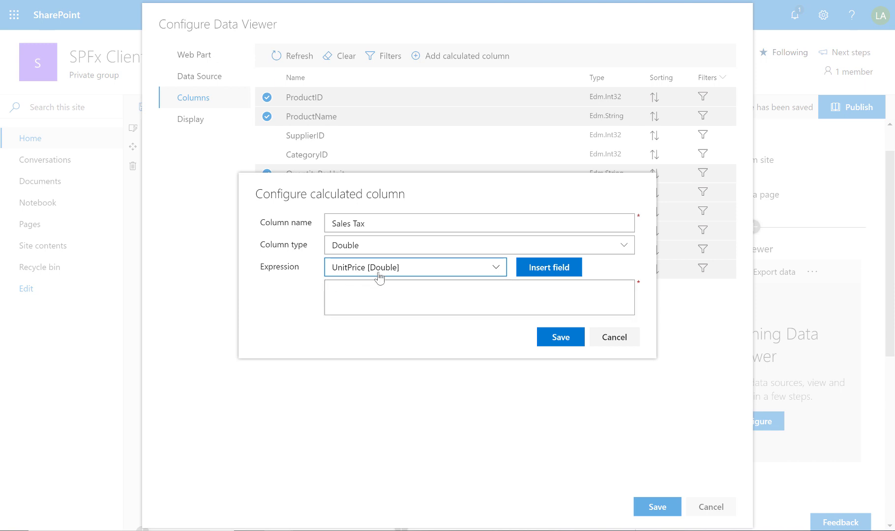
{"action": "left_click", "coordinate": [521, 271]}
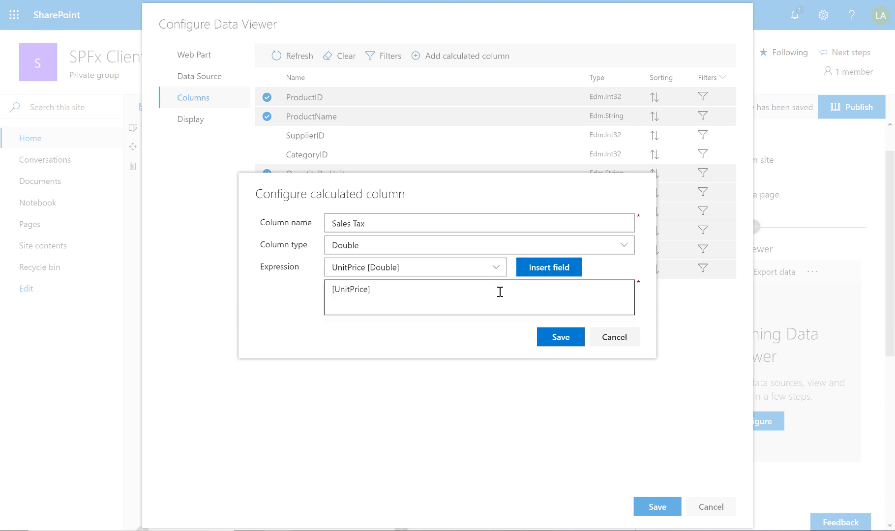
{"action": "left_click", "coordinate": [463, 288]}
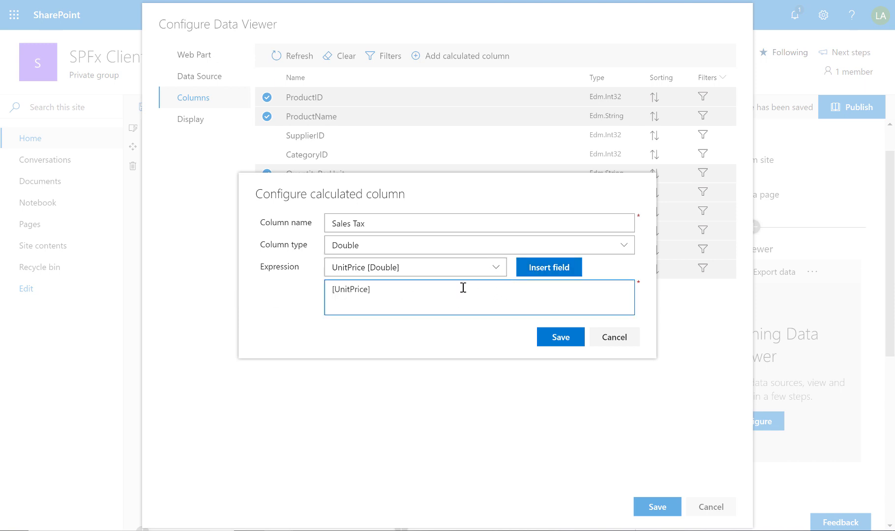
{"action": "type", "text": "*.w2"}
{"action": "left_click", "coordinate": [549, 337]}
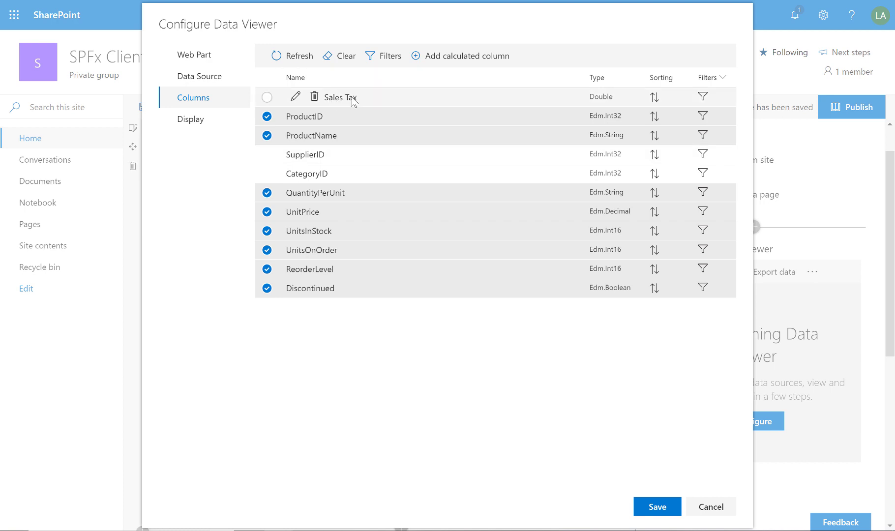
Move the Sales Tax column between QuantityPerUnit and UnitPrice and include it in the selected columns
{"action": "left_click_drag", "start_coordinate": [352, 98], "coordinate": [316, 222]}
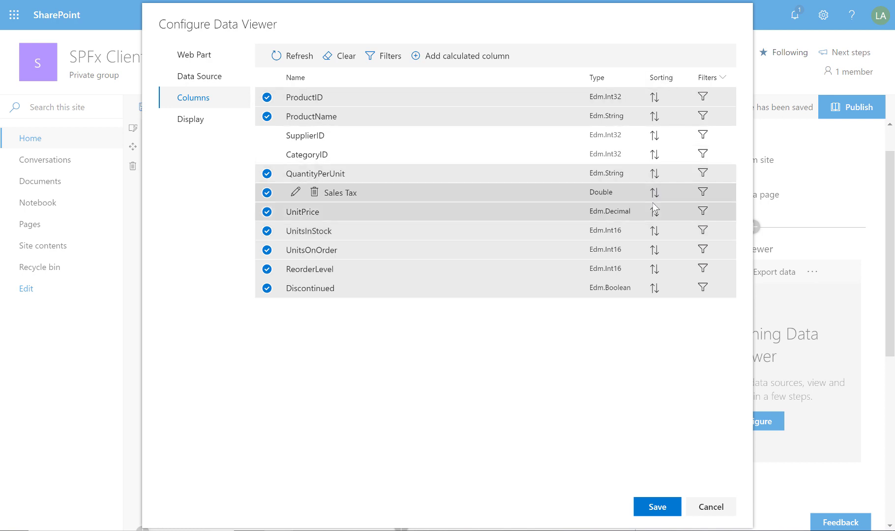
Try sorting by ReorderLevel and UnitsOnOrder, and clear the sort order from both columns
{"action": "left_click", "coordinate": [655, 271]}
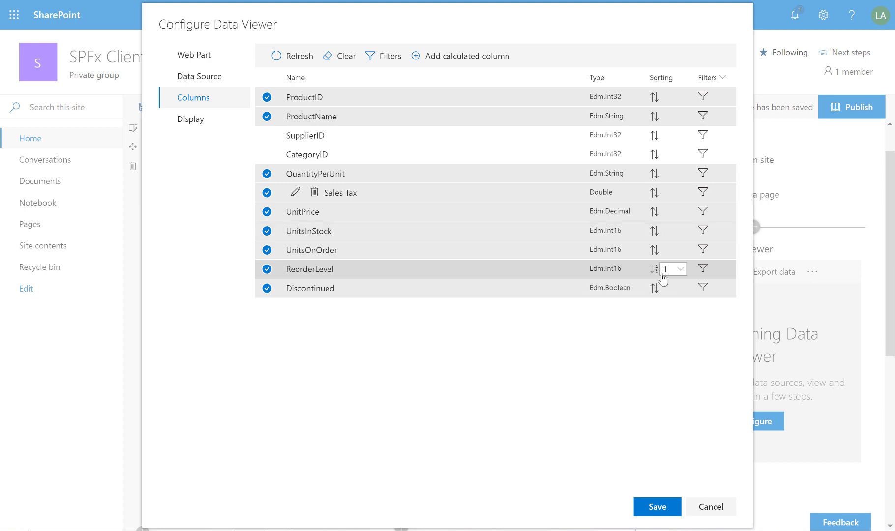
{"action": "left_click", "coordinate": [654, 250]}
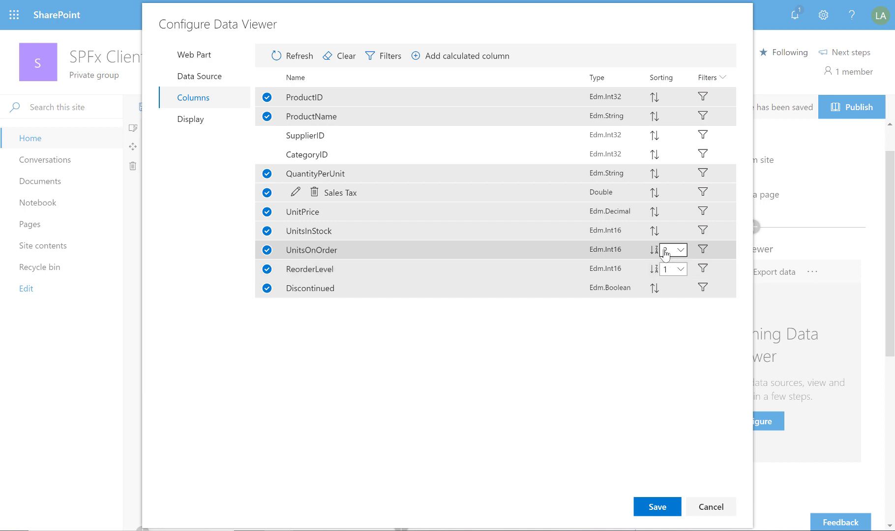
{"action": "left_click", "coordinate": [654, 250]}
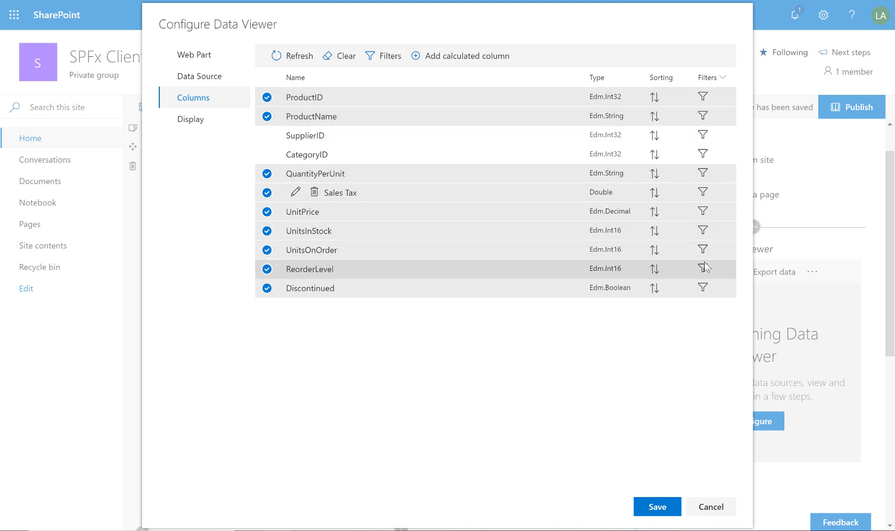
Examine the column filter options for Discontinued and UnitPrice, closing each without saving a filter
{"action": "left_click", "coordinate": [702, 288]}
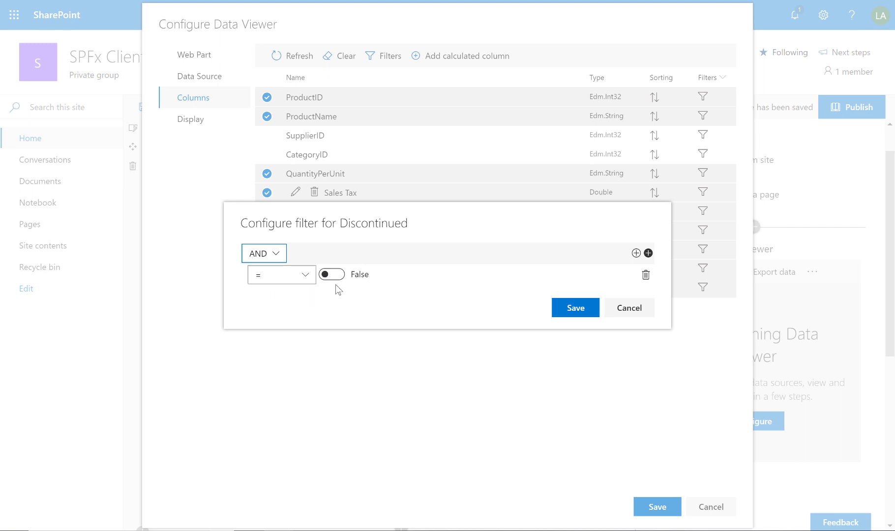
{"action": "left_click", "coordinate": [625, 309]}
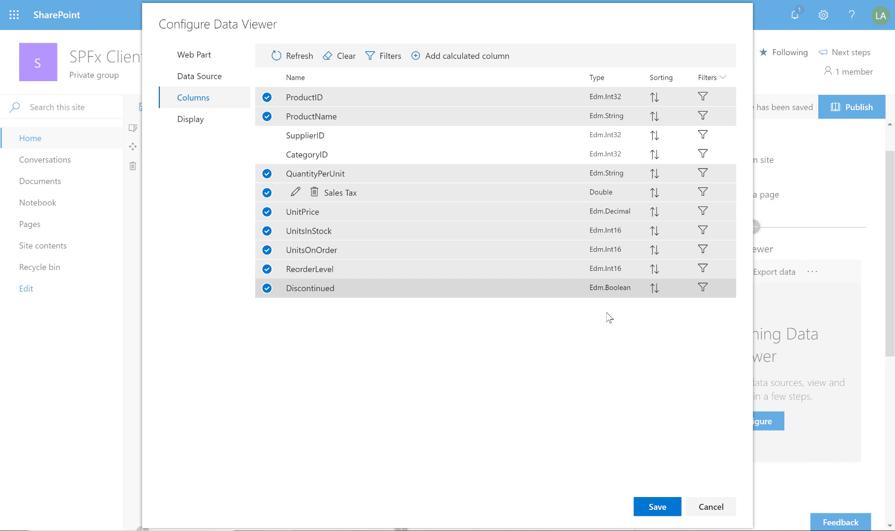
{"action": "left_click", "coordinate": [703, 211]}
{"action": "left_click", "coordinate": [303, 276]}
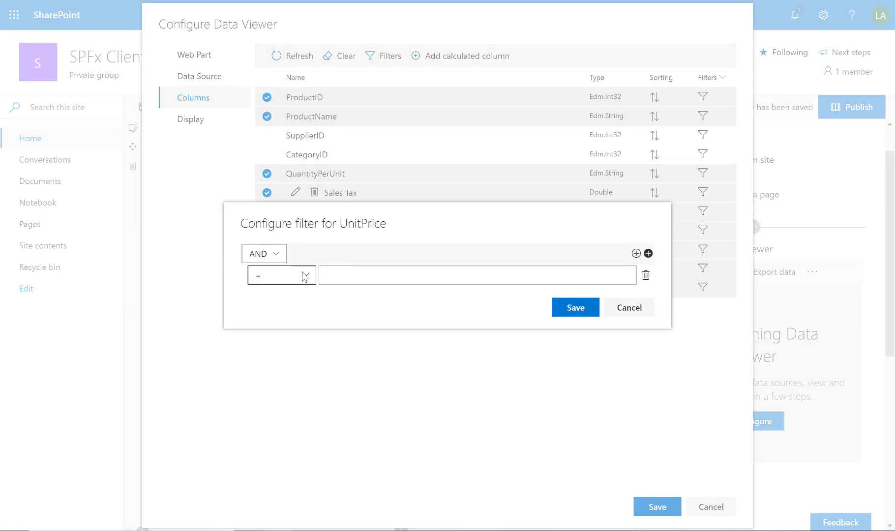
{"action": "left_click", "coordinate": [537, 285]}
{"action": "left_click", "coordinate": [622, 312]}
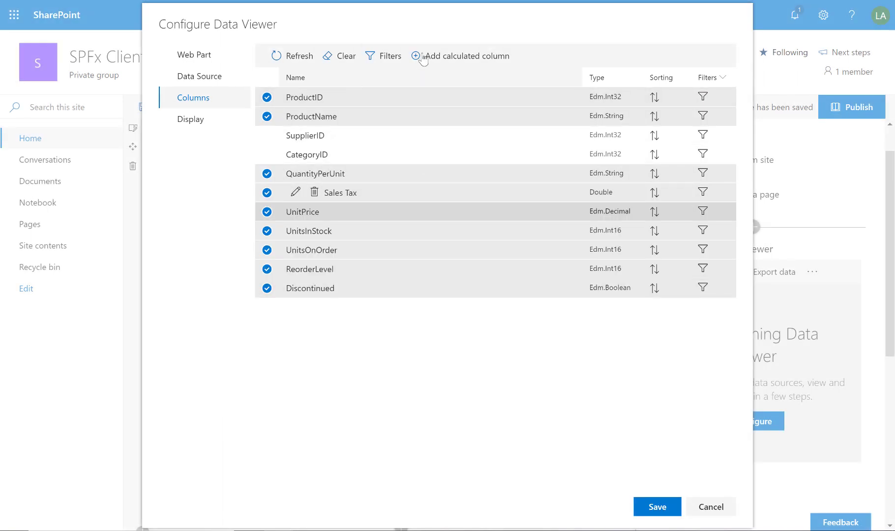
Review the advanced filter settings and their AND/OR grouping choices, and close them without saving
{"action": "left_click", "coordinate": [392, 60]}
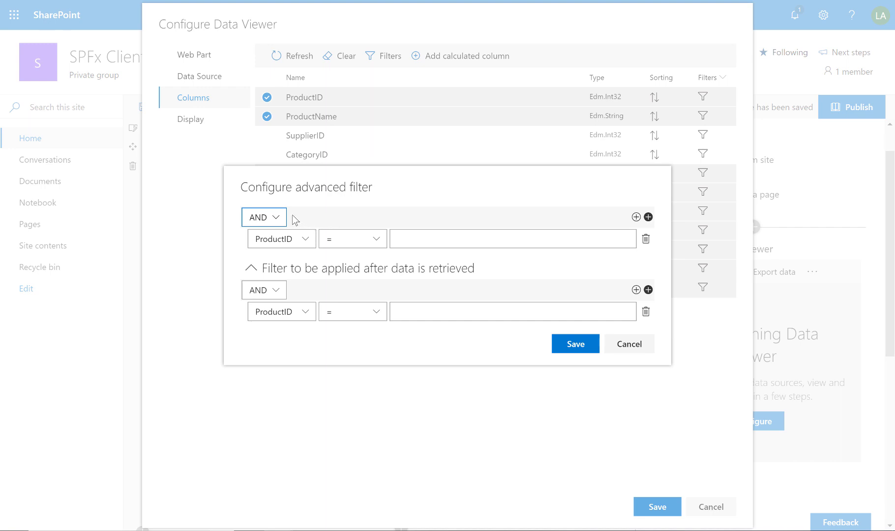
{"action": "left_click", "coordinate": [275, 221]}
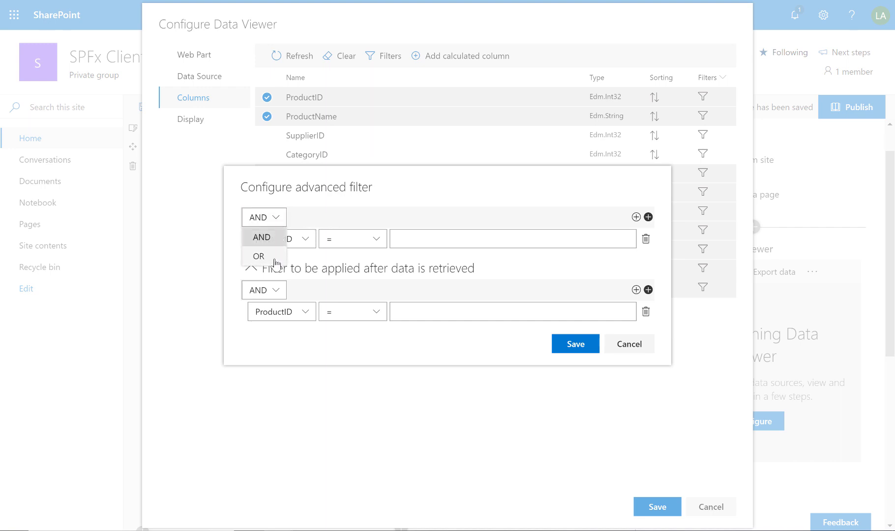
{"action": "left_click", "coordinate": [333, 207]}
{"action": "left_click", "coordinate": [635, 345]}
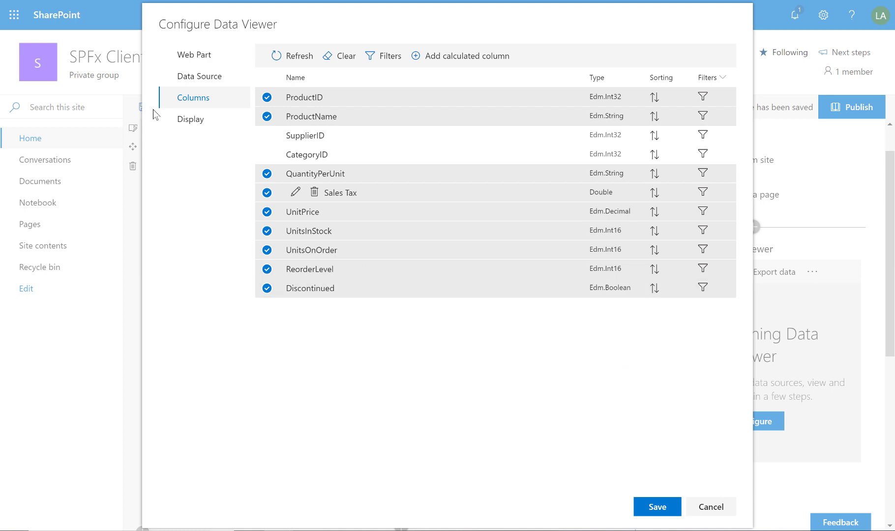
Set the display format of UnitPrice and Sales Tax to Currency and of Discontinued to True/False
{"action": "left_click", "coordinate": [190, 119]}
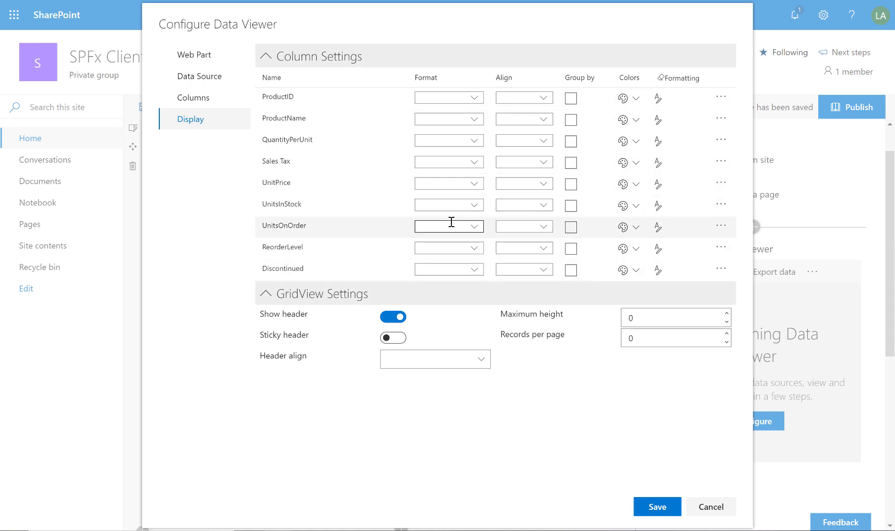
{"action": "left_click", "coordinate": [474, 184]}
{"action": "left_click", "coordinate": [453, 261]}
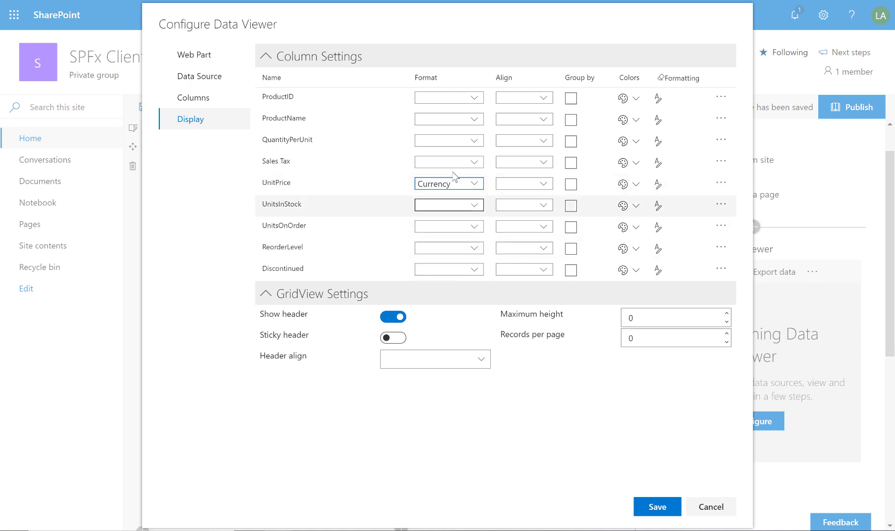
{"action": "left_click", "coordinate": [476, 166]}
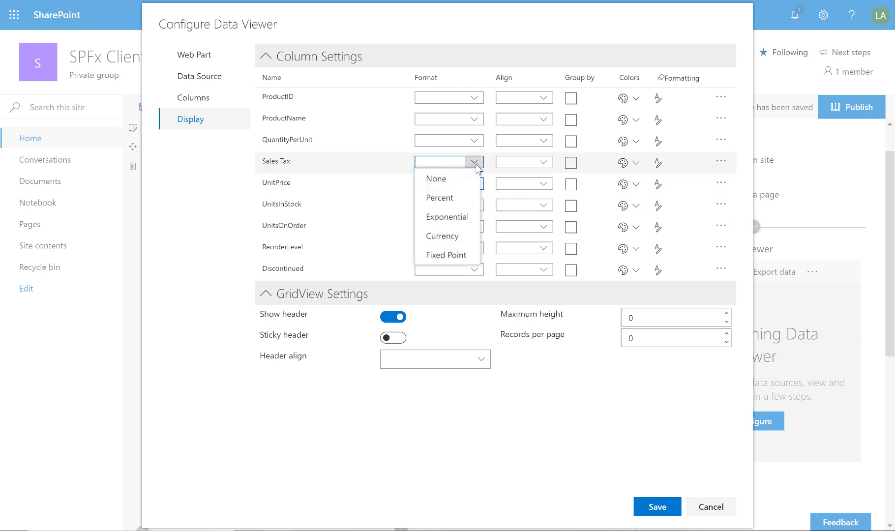
{"action": "left_click", "coordinate": [443, 237]}
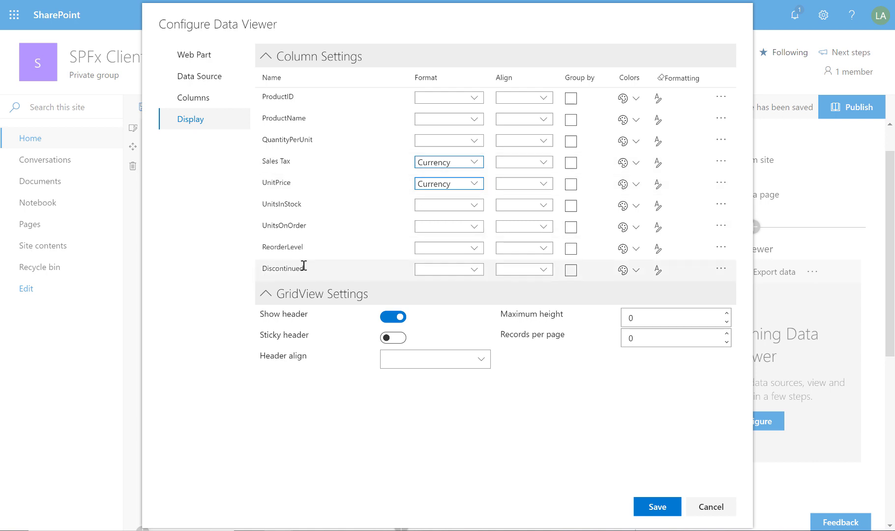
{"action": "left_click", "coordinate": [475, 272]}
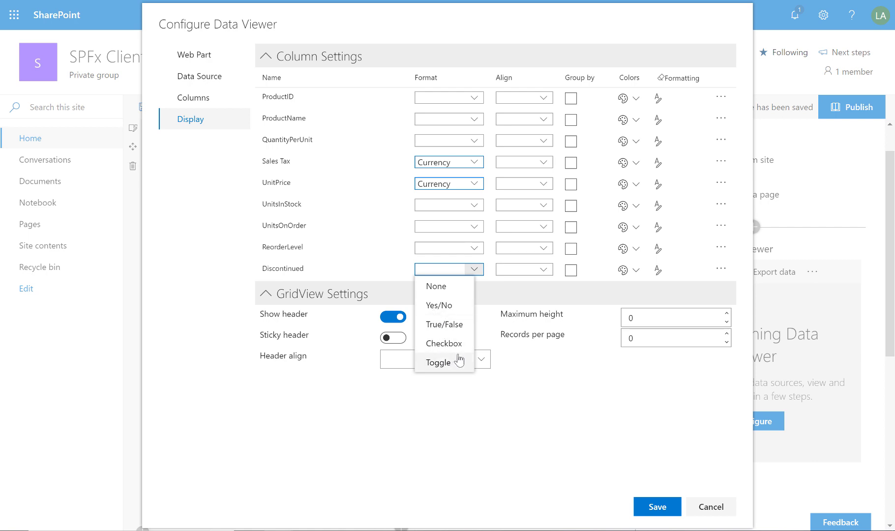
{"action": "left_click", "coordinate": [451, 324]}
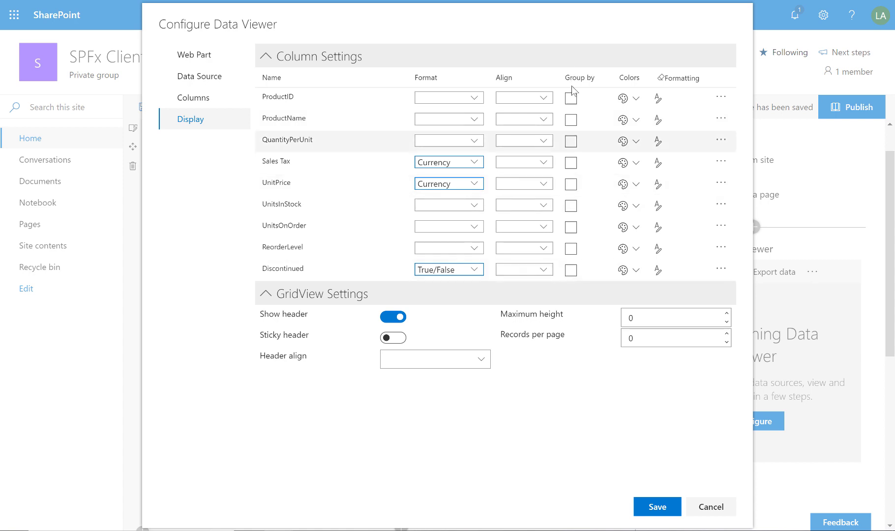
Group the records by Discontinued only, trying ReorderLevel and UnitsOnOrder as additional grouping levels and removing them
{"action": "left_click", "coordinate": [571, 271]}
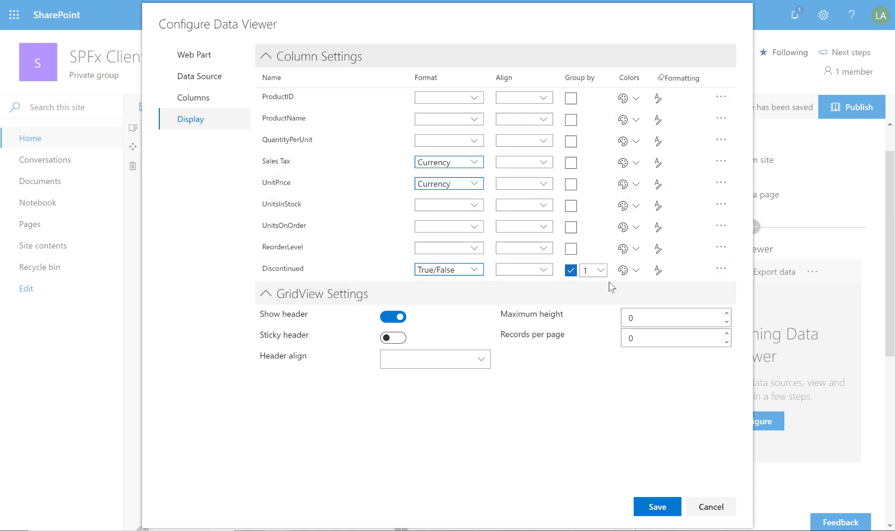
{"action": "left_click", "coordinate": [571, 248]}
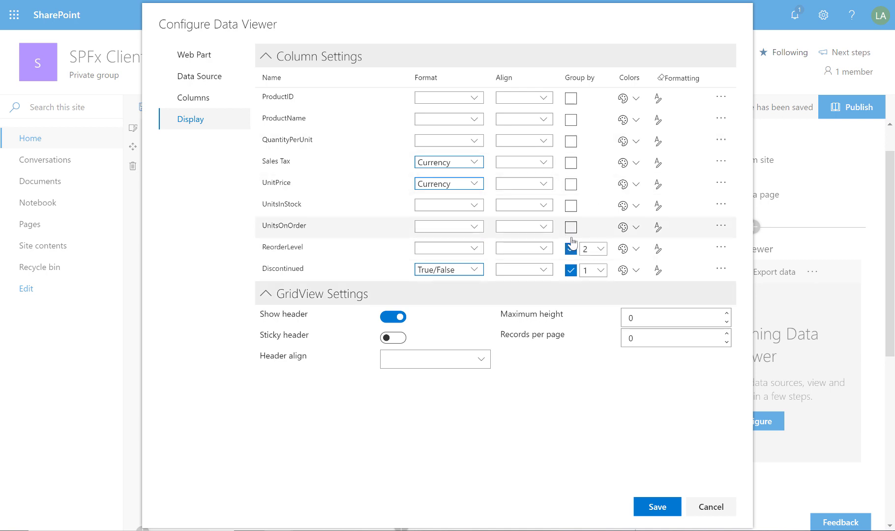
{"action": "left_click", "coordinate": [571, 229]}
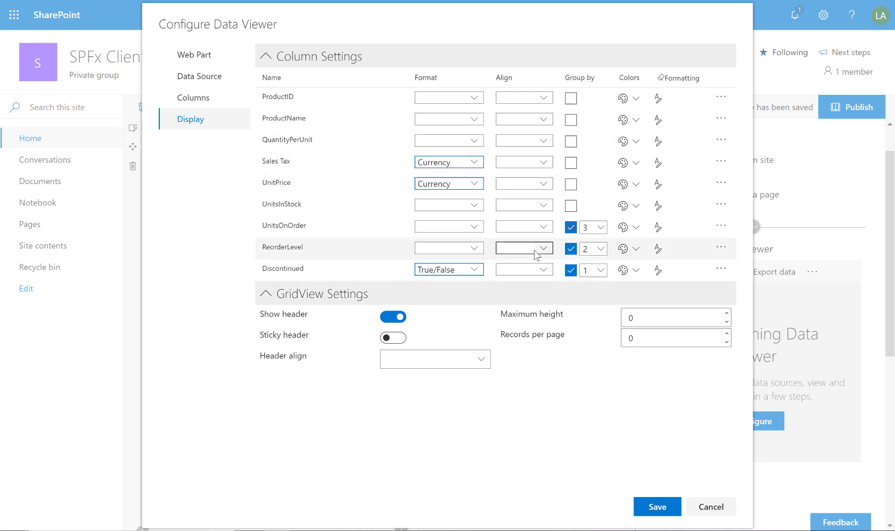
{"action": "left_click", "coordinate": [571, 228]}
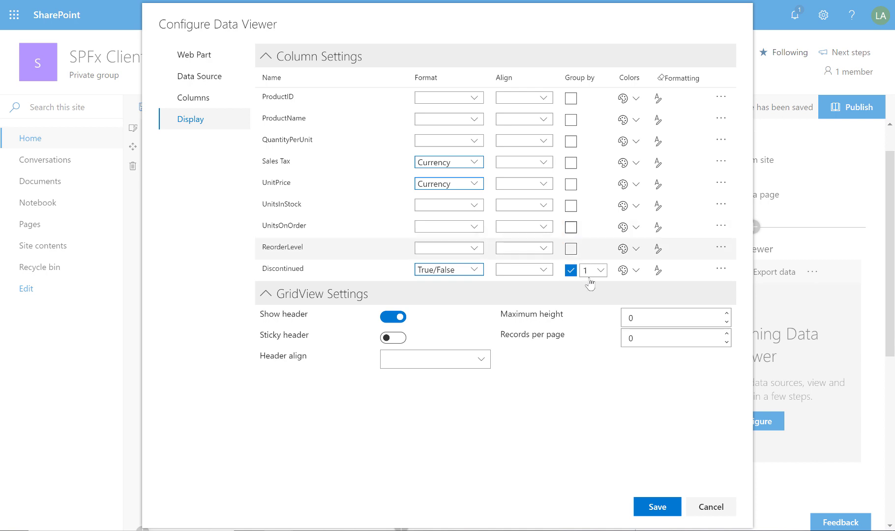
{"action": "left_click", "coordinate": [638, 315]}
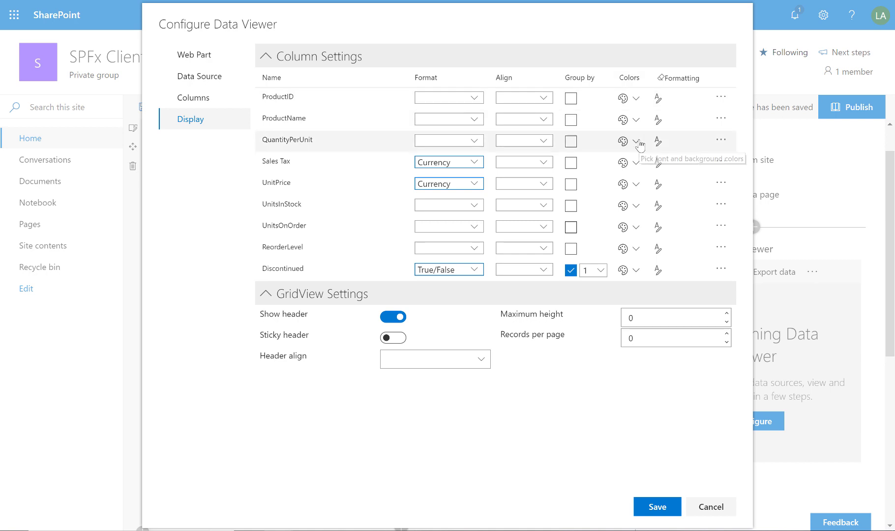
Look at the font color options for the Sales Tax column and close them without choosing a color
{"action": "left_click", "coordinate": [634, 167]}
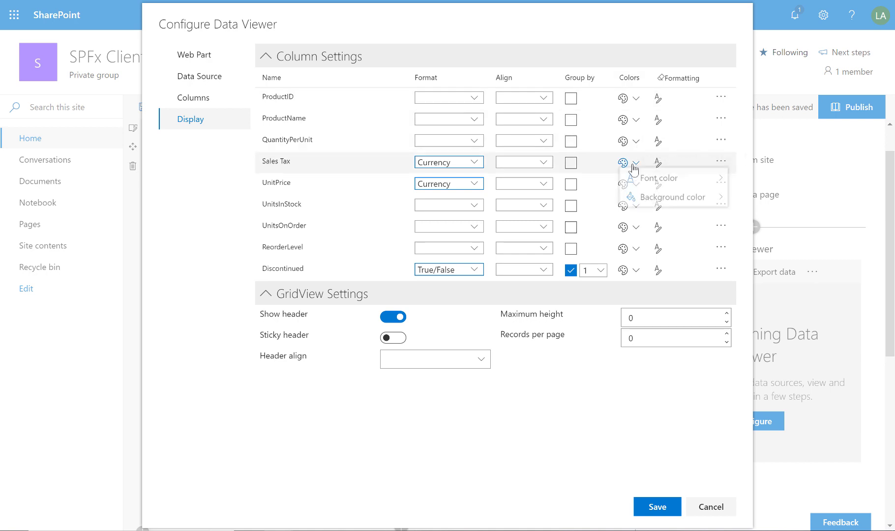
{"action": "left_click", "coordinate": [647, 182]}
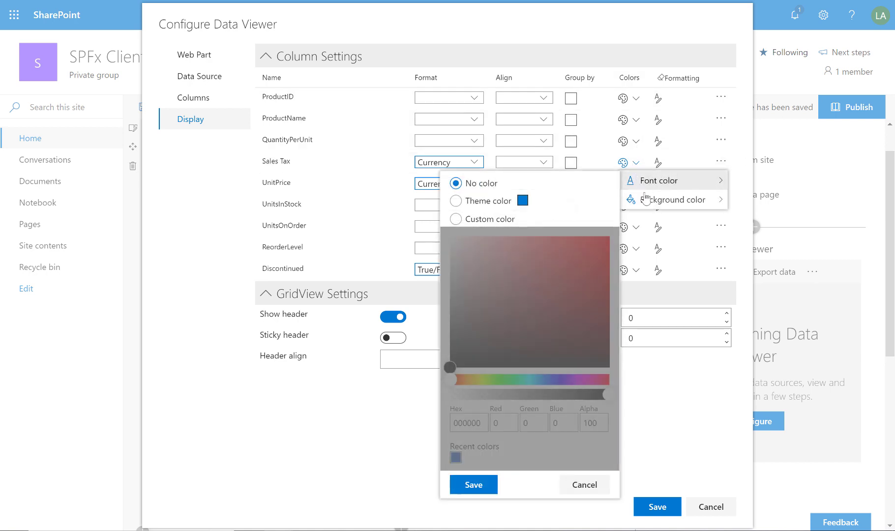
{"action": "left_click", "coordinate": [584, 485]}
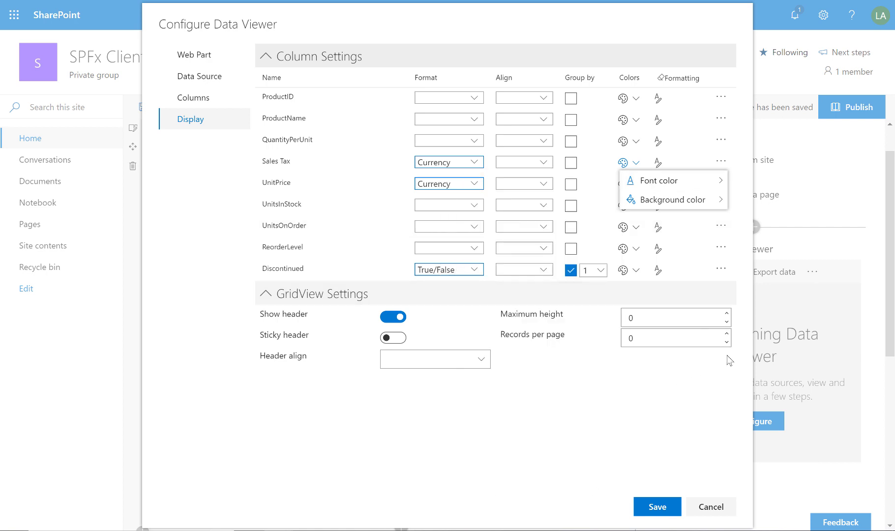
{"action": "left_click", "coordinate": [652, 387]}
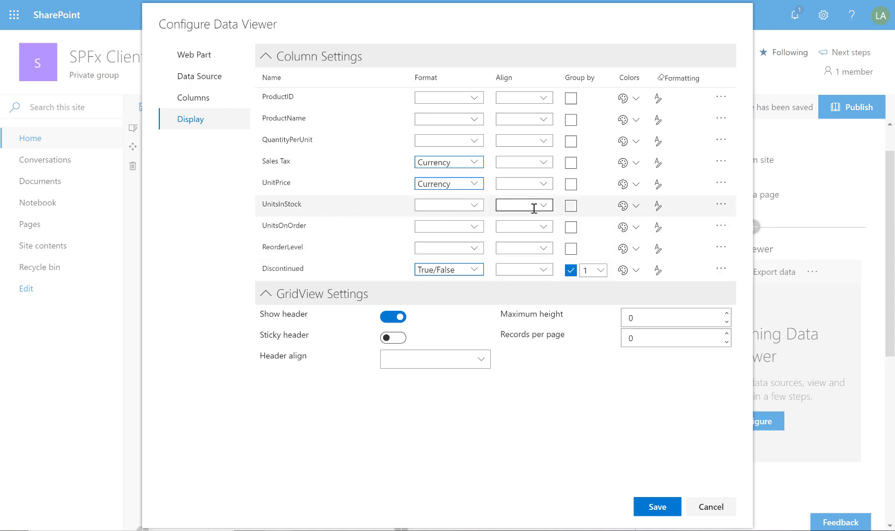
Start a conditional style for the UnitsInStock column with the condition UnitsInStock < 30
{"action": "left_click", "coordinate": [659, 207]}
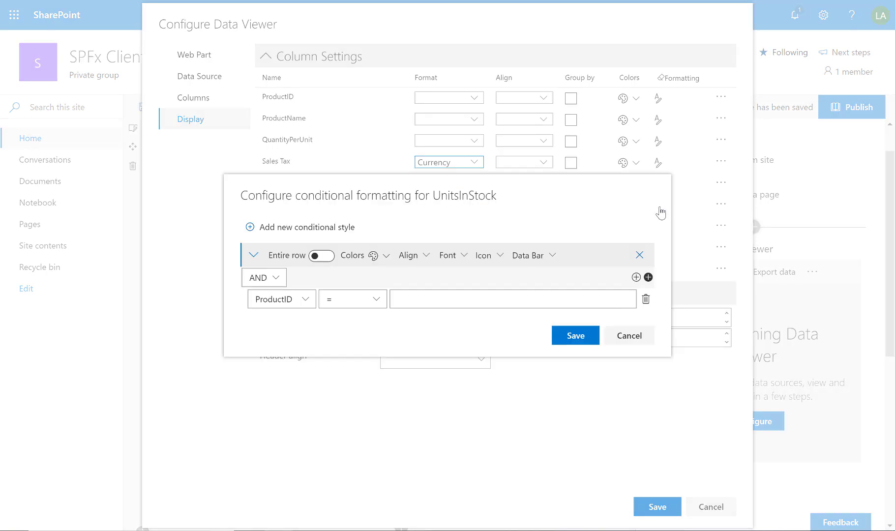
{"action": "left_click", "coordinate": [303, 302]}
{"action": "left_click", "coordinate": [323, 416]}
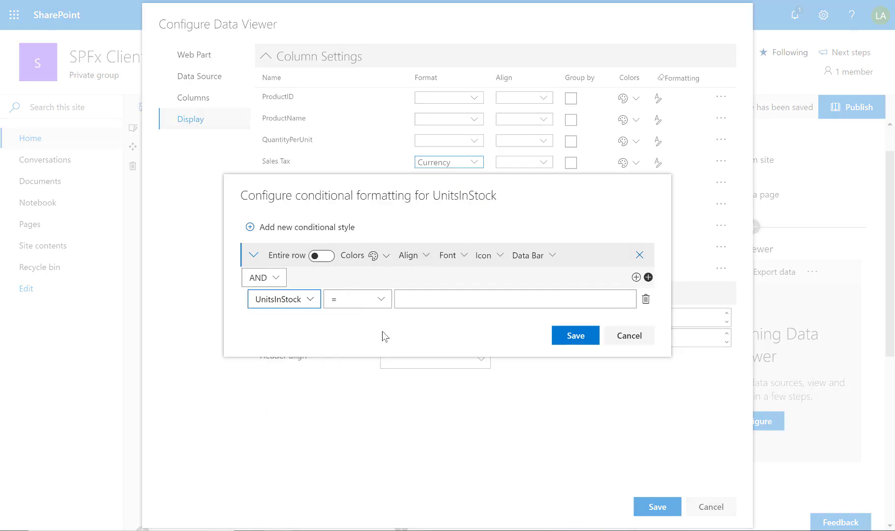
{"action": "left_click", "coordinate": [387, 300]}
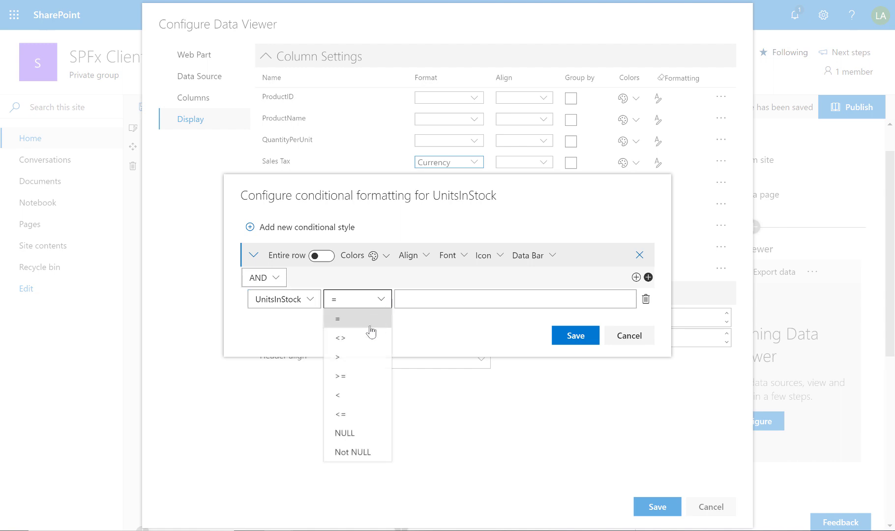
{"action": "left_click", "coordinate": [356, 395]}
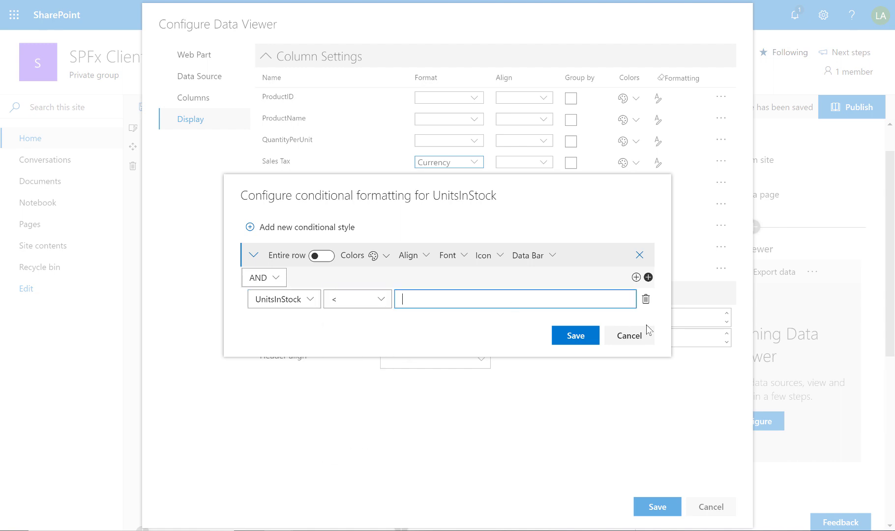
{"action": "left_click", "coordinate": [482, 340]}
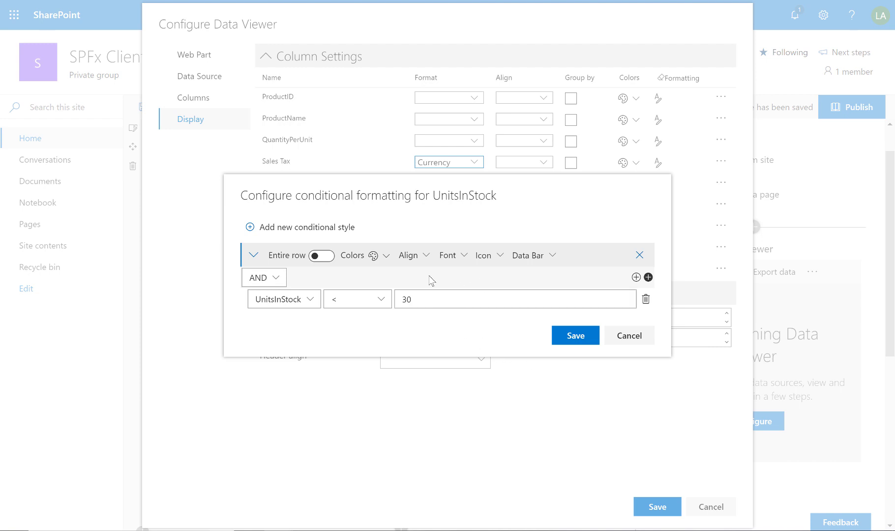
Give the conditional style a custom red font color, hex e61010, and save the UnitsInStock conditional formatting
{"action": "left_click", "coordinate": [386, 256]}
{"action": "mouse_move", "coordinate": [413, 281]}
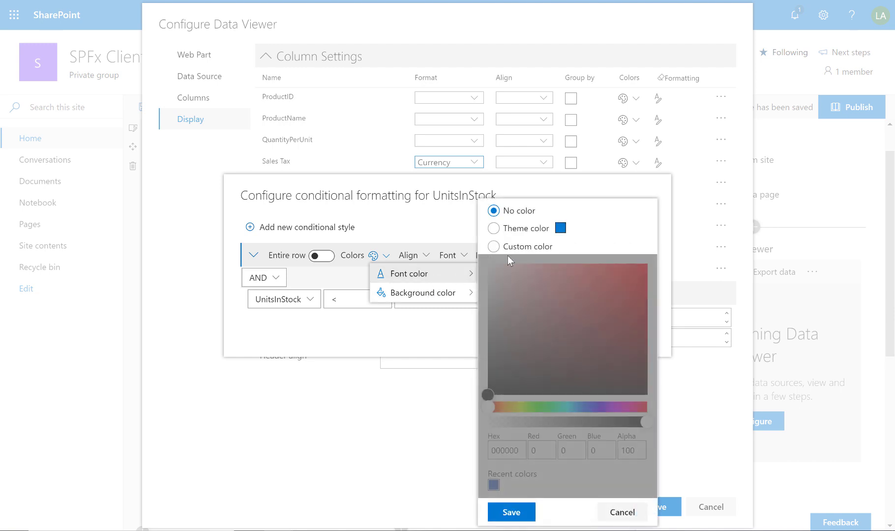
{"action": "left_click", "coordinate": [494, 247]}
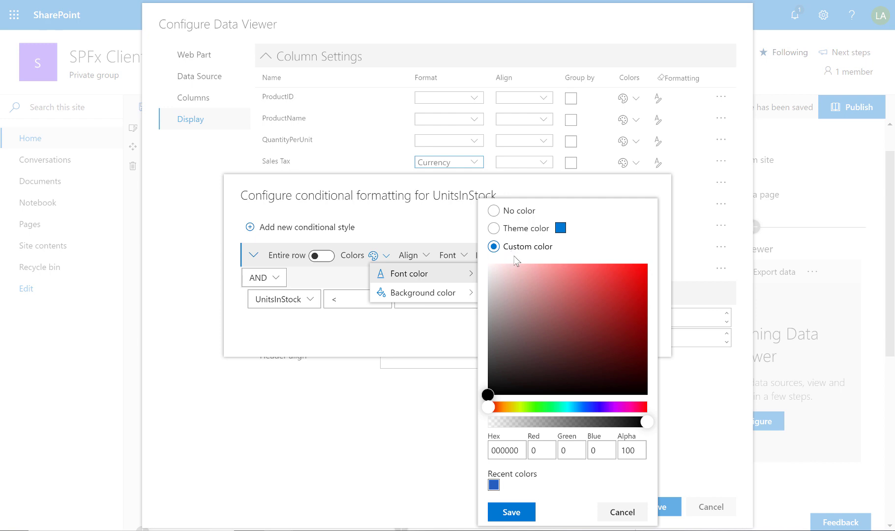
{"action": "left_click", "coordinate": [637, 277]}
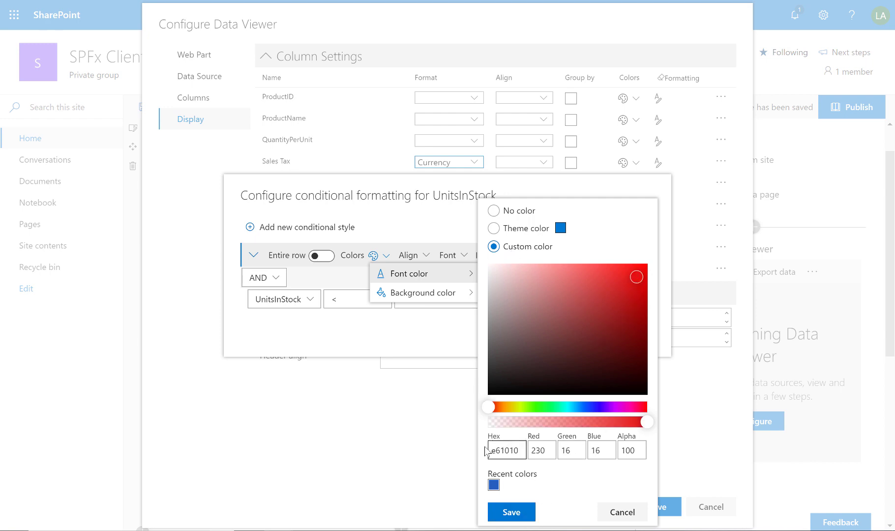
{"action": "left_click", "coordinate": [512, 512]}
{"action": "left_click", "coordinate": [492, 339]}
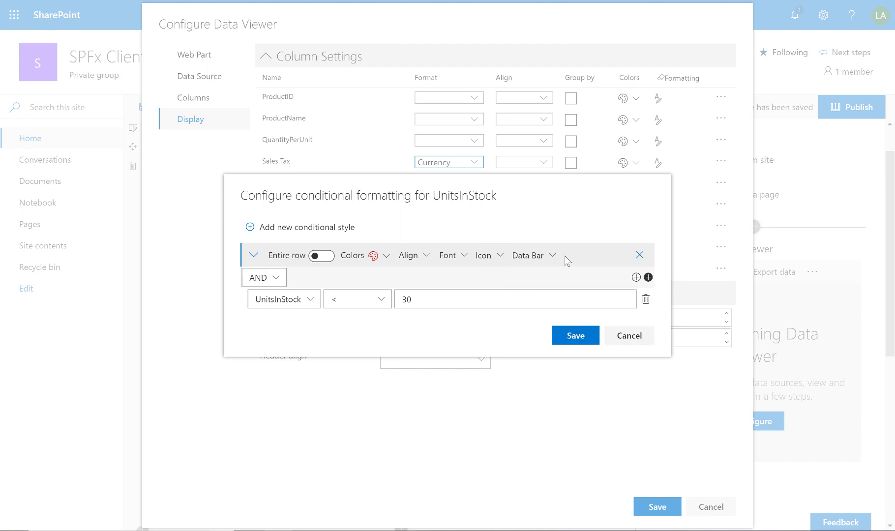
{"action": "left_click", "coordinate": [576, 337]}
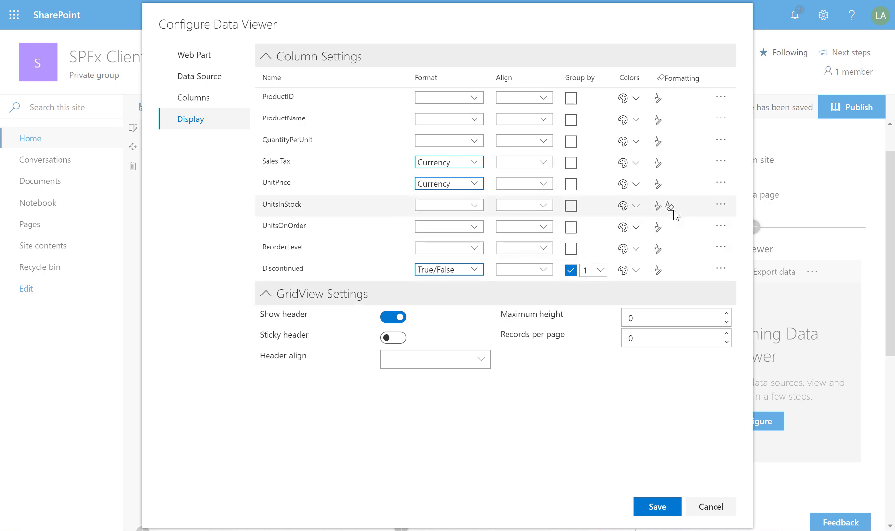
Start a conditional style for the Discontinued column and give it a filled circle icon
{"action": "left_click", "coordinate": [659, 271]}
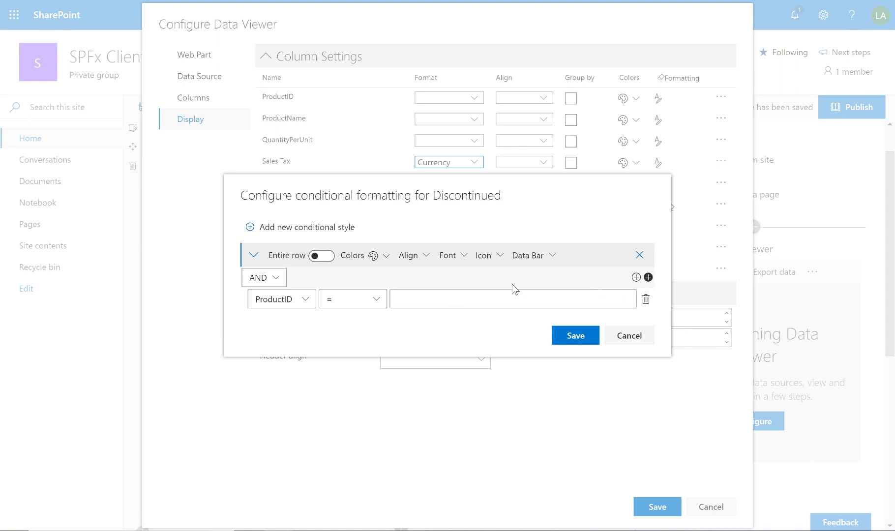
{"action": "left_click", "coordinate": [500, 256]}
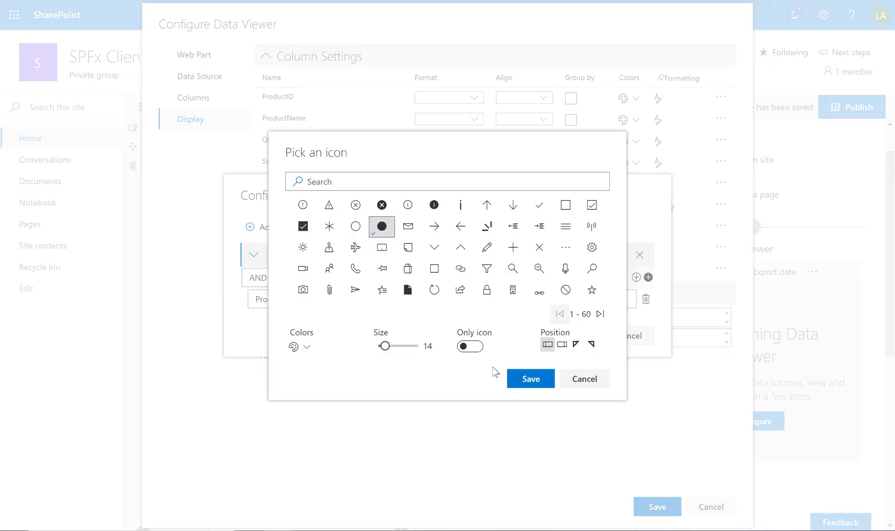
{"action": "left_click", "coordinate": [517, 381]}
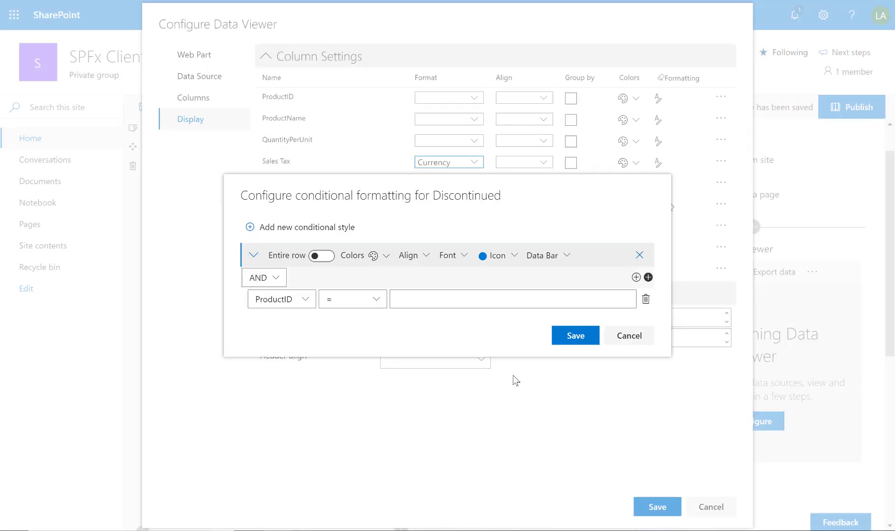
Try to give the circle icon a custom red font color, hex ea0f0f
{"action": "left_click", "coordinate": [513, 256]}
{"action": "left_click", "coordinate": [306, 347]}
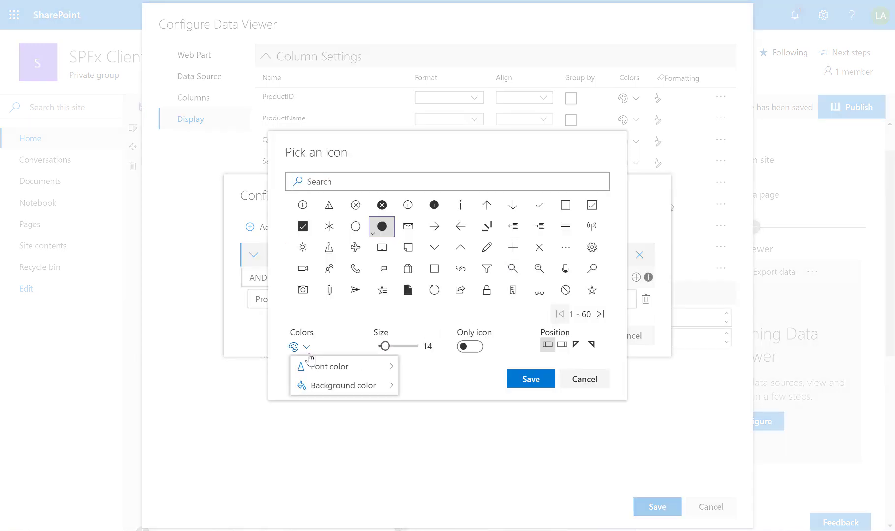
{"action": "mouse_move", "coordinate": [314, 367]}
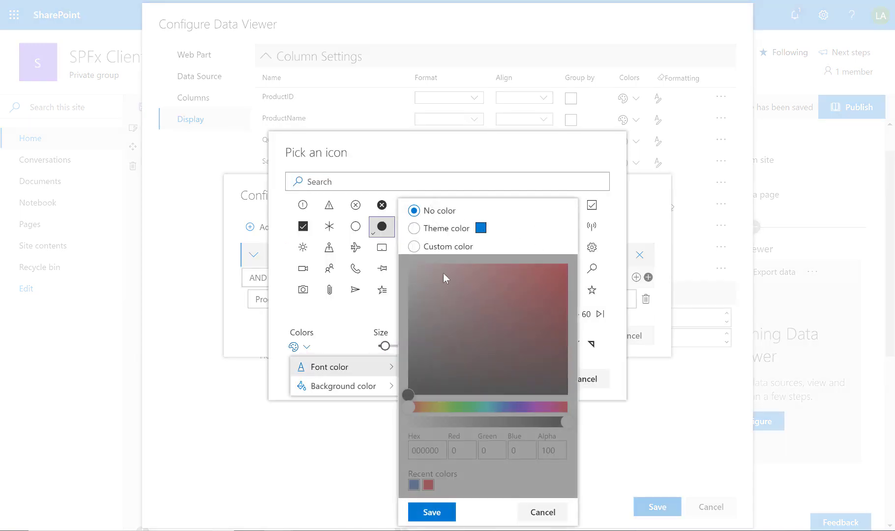
{"action": "left_click", "coordinate": [438, 249]}
{"action": "left_click", "coordinate": [557, 274]}
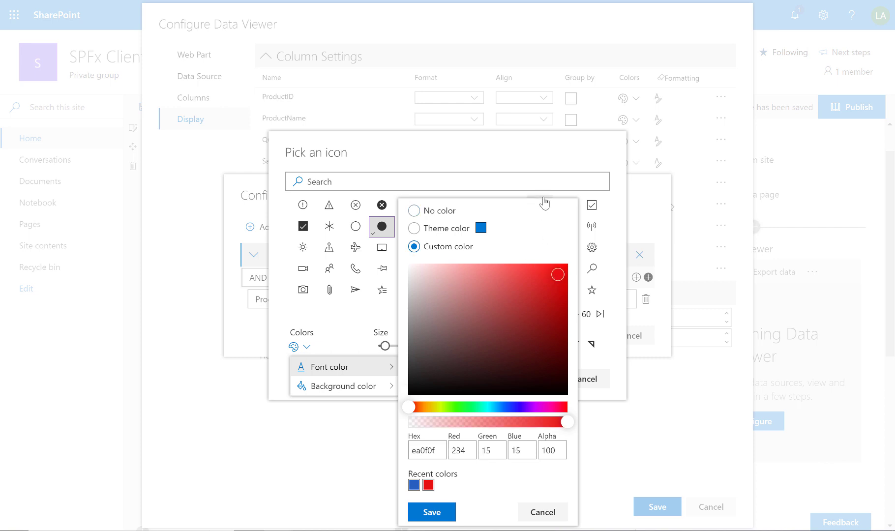
{"action": "left_click", "coordinate": [542, 164]}
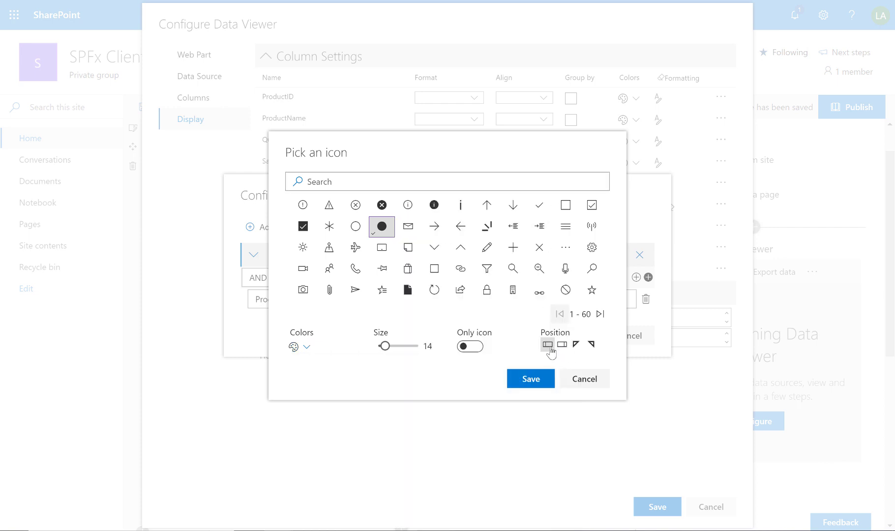
{"action": "left_click", "coordinate": [529, 381]}
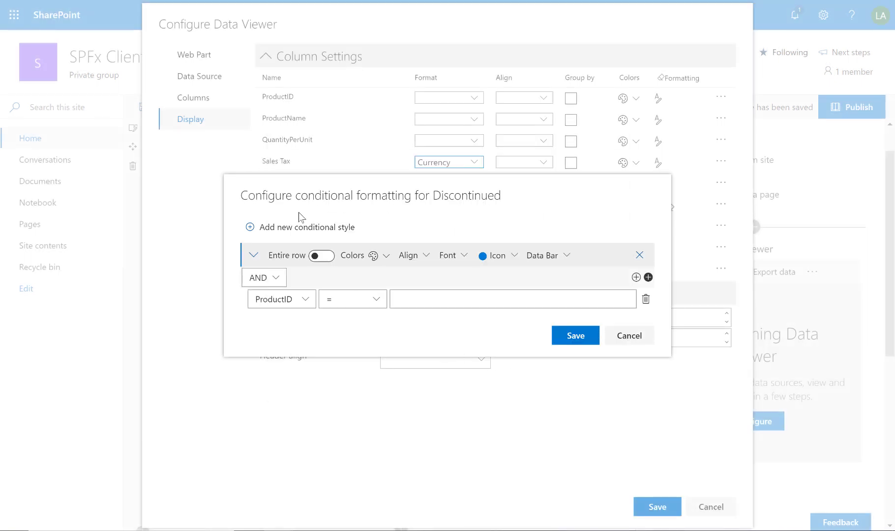
Add a second conditional style for the Discontinued column with a filled circle icon in a custom green font color
{"action": "left_click", "coordinate": [277, 228]}
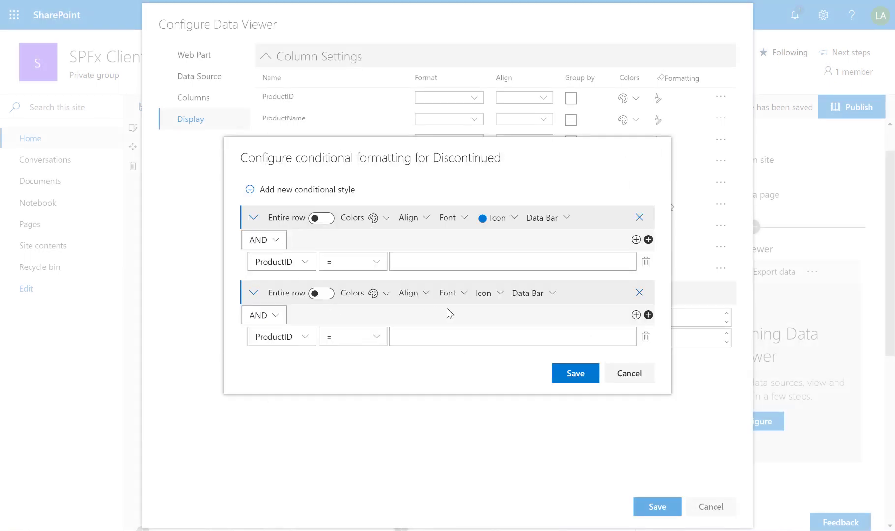
{"action": "left_click", "coordinate": [493, 297]}
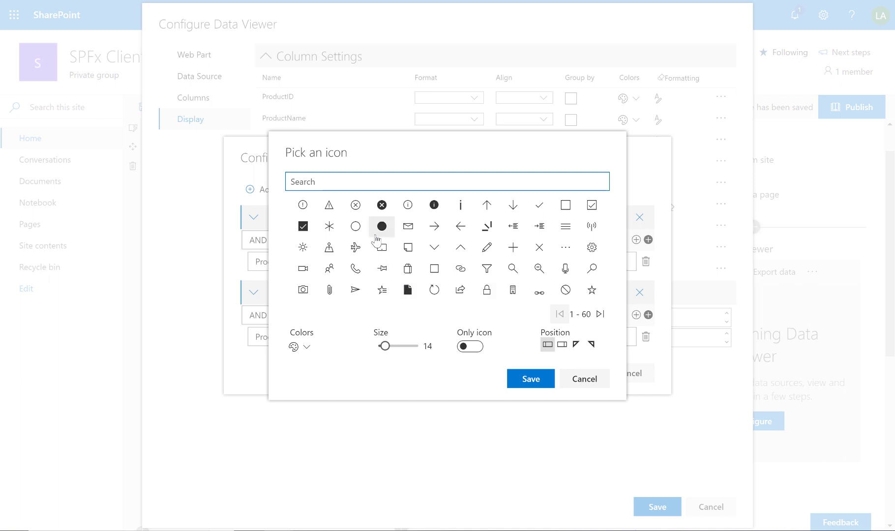
{"action": "left_click", "coordinate": [377, 235]}
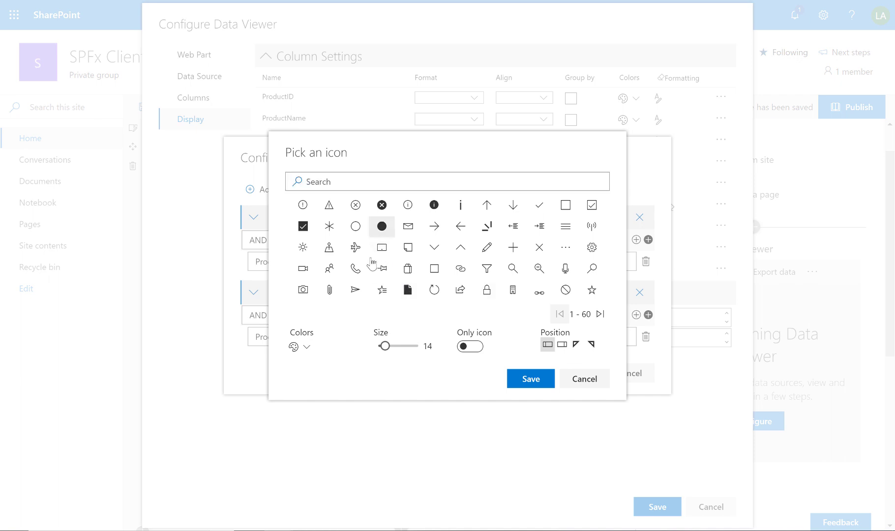
{"action": "left_click", "coordinate": [307, 348]}
{"action": "mouse_move", "coordinate": [340, 367]}
{"action": "left_click", "coordinate": [432, 512]}
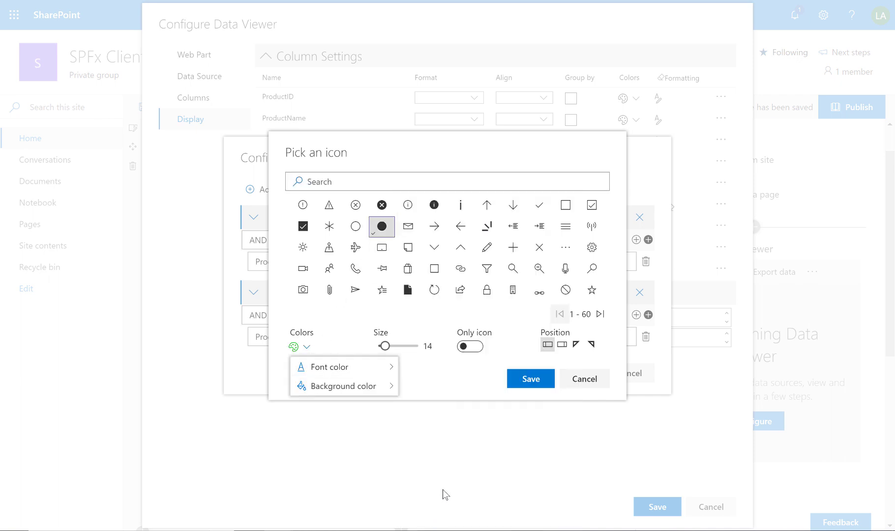
{"action": "left_click", "coordinate": [447, 375]}
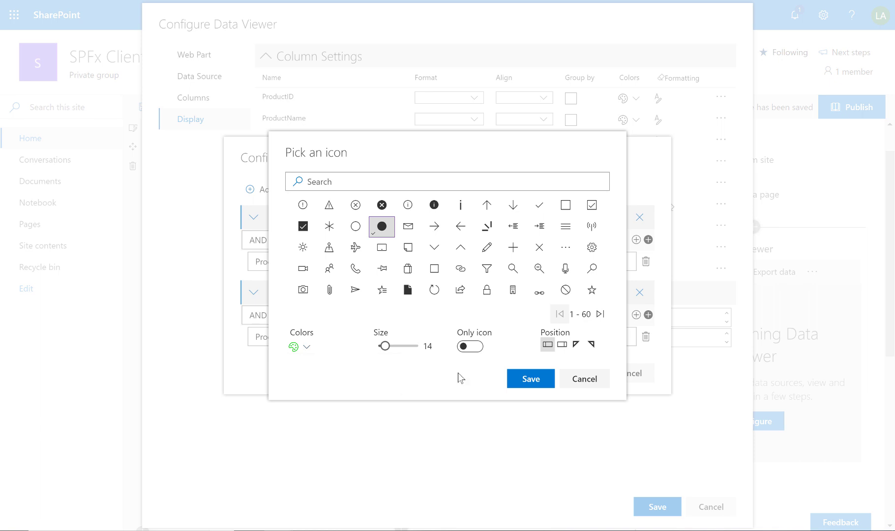
{"action": "left_click", "coordinate": [514, 381]}
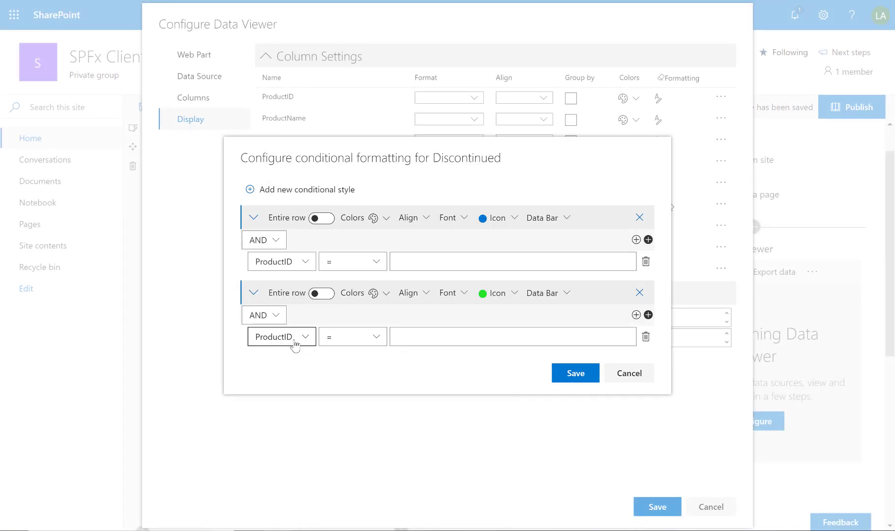
Set the first style's condition to Discontinued = True and the second's to Discontinued = False, and save the conditional formatting
{"action": "left_click", "coordinate": [417, 263]}
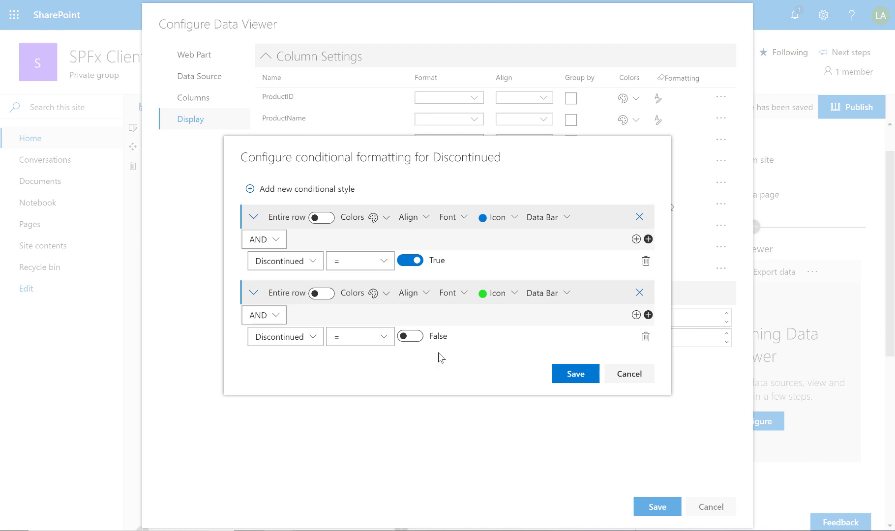
{"action": "left_click", "coordinate": [580, 376]}
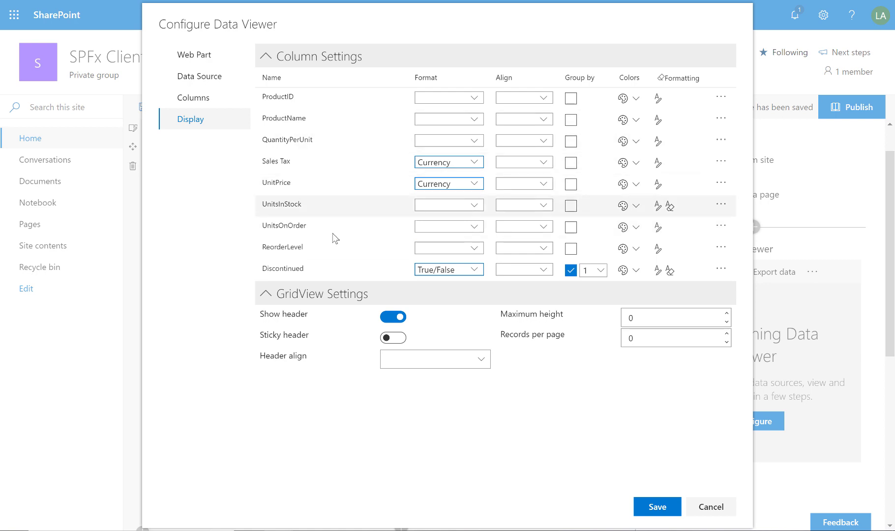
Give UnitsOnOrder an unconditional data bar with max value 50 and no value shown, and save the Data Viewer configuration
{"action": "left_click", "coordinate": [658, 227]}
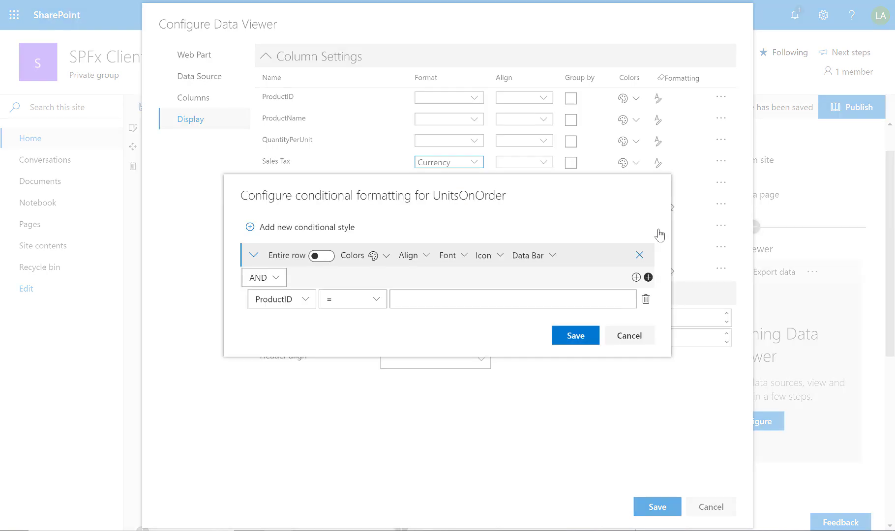
{"action": "left_click", "coordinate": [646, 300]}
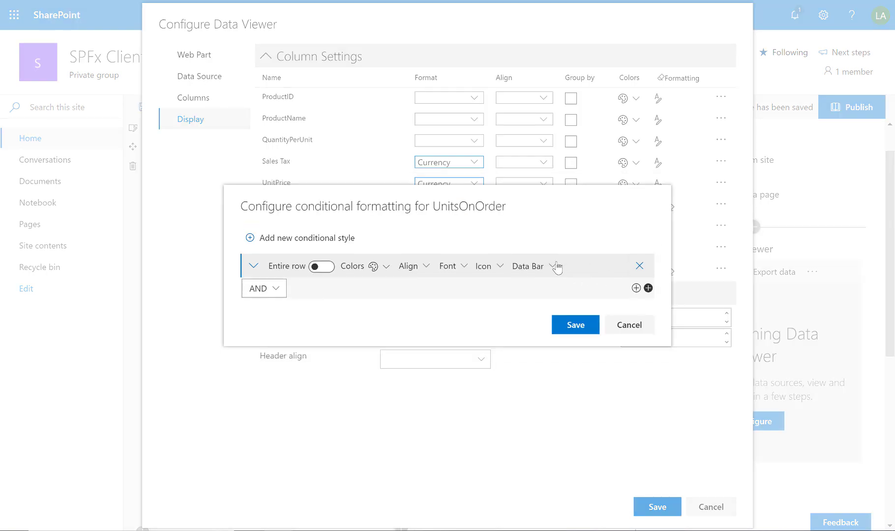
{"action": "left_click", "coordinate": [555, 265]}
{"action": "type", "text": "50"}
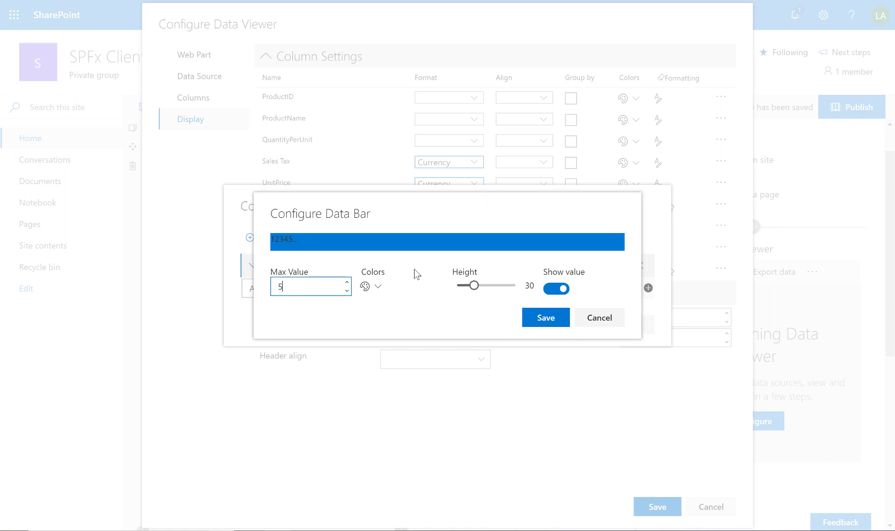
{"action": "left_click", "coordinate": [551, 290]}
{"action": "left_click", "coordinate": [533, 325]}
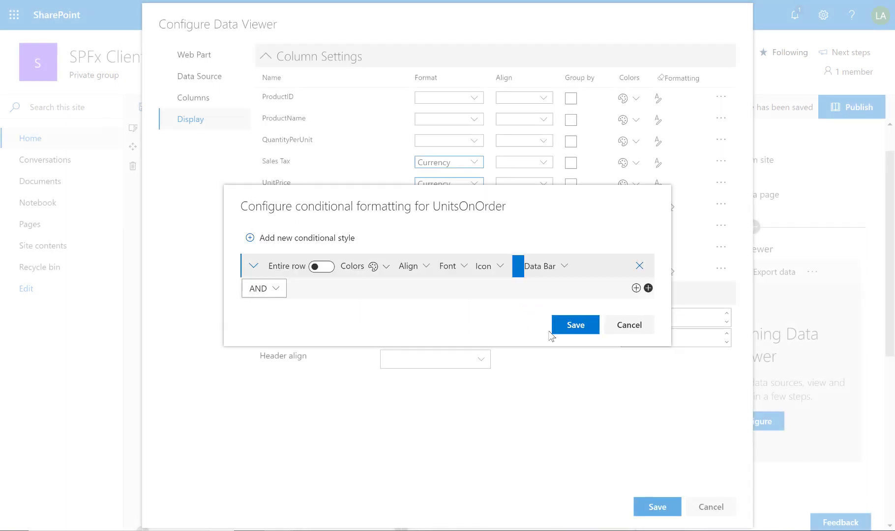
{"action": "left_click", "coordinate": [550, 329]}
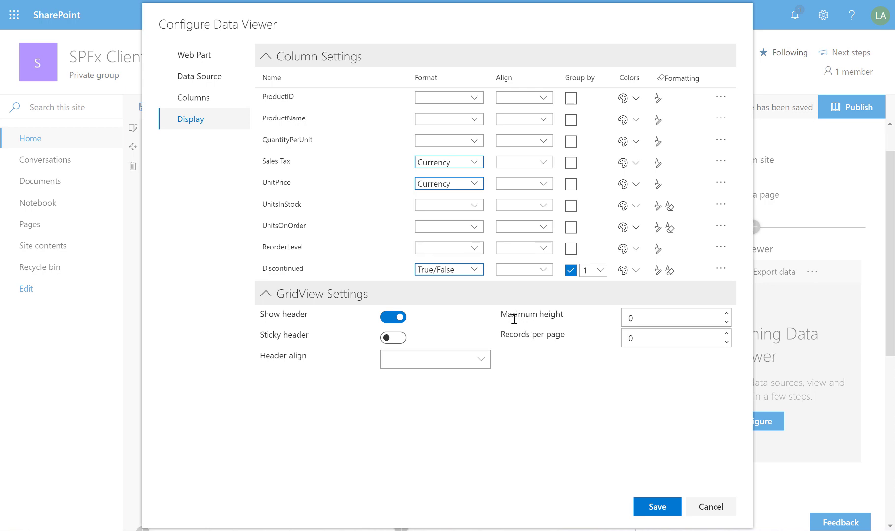
{"action": "left_click", "coordinate": [658, 507]}
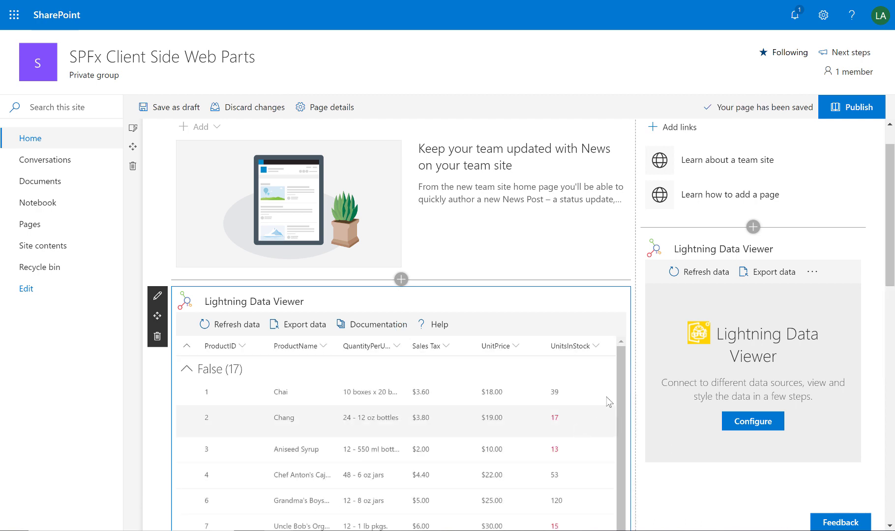
Examine the grouped product grid for the red UnitsInStock values, UnitsOnOrder data bars and Discontinued icons
{"action": "scroll", "coordinate": [607, 401], "scroll_direction": "down", "scroll_amount": 3}
{"action": "scroll", "coordinate": [609, 400], "scroll_direction": "up", "scroll_amount": 3}
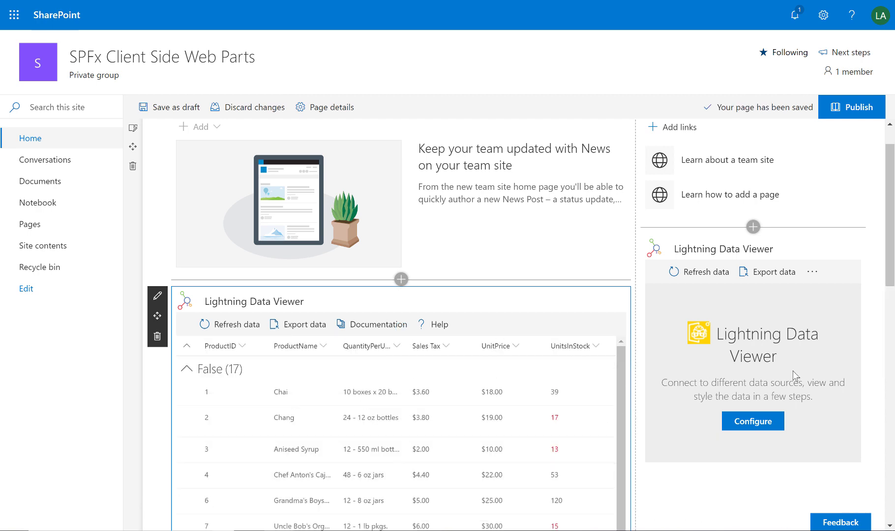
{"action": "left_click_drag", "start_coordinate": [890, 266], "coordinate": [890, 339]}
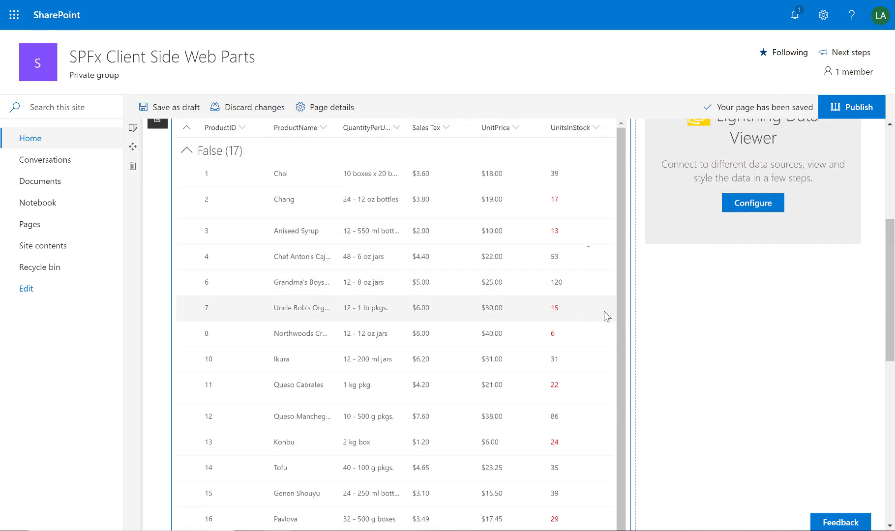
{"action": "scroll", "coordinate": [781, 341], "scroll_direction": "down", "scroll_amount": 1}
{"action": "scroll", "coordinate": [781, 339], "scroll_direction": "down", "scroll_amount": 6}
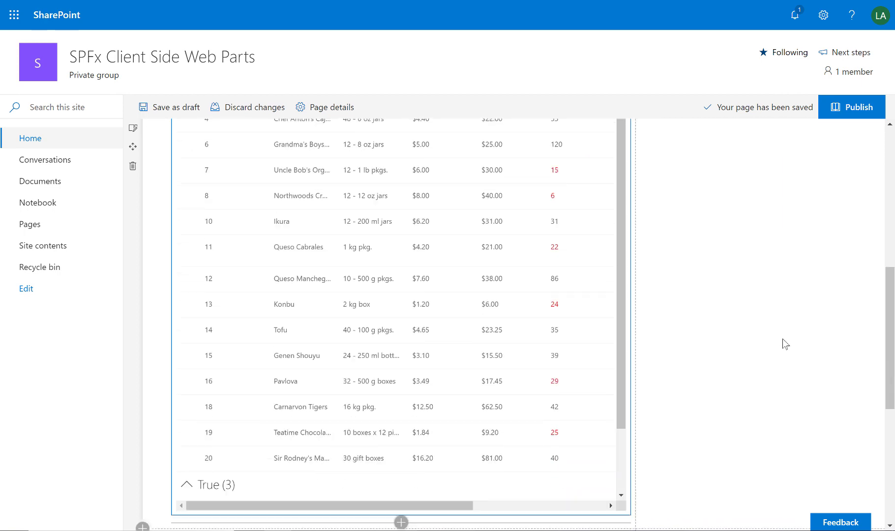
{"action": "scroll", "coordinate": [775, 349], "scroll_direction": "up", "scroll_amount": 5}
{"action": "scroll", "coordinate": [753, 369], "scroll_direction": "up", "scroll_amount": 1}
{"action": "scroll", "coordinate": [737, 380], "scroll_direction": "down", "scroll_amount": 5}
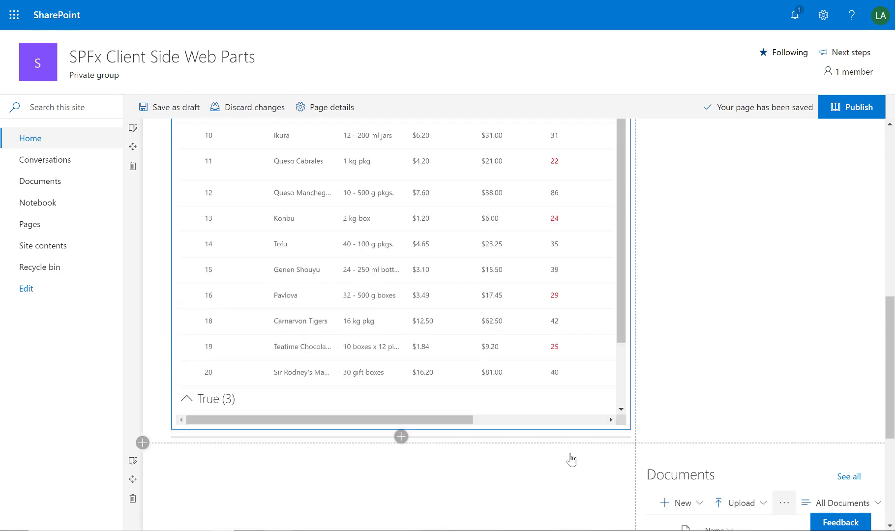
{"action": "left_click", "coordinate": [506, 422]}
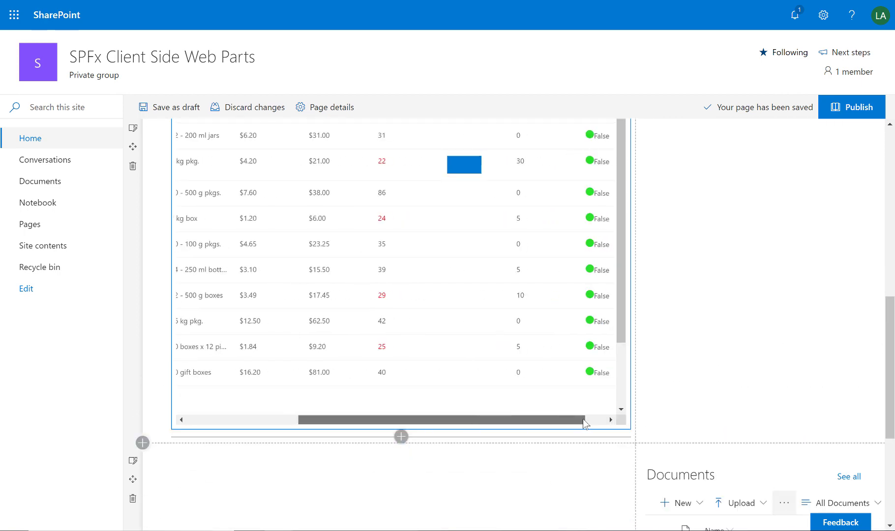
{"action": "scroll", "coordinate": [700, 403], "scroll_direction": "up", "scroll_amount": 6}
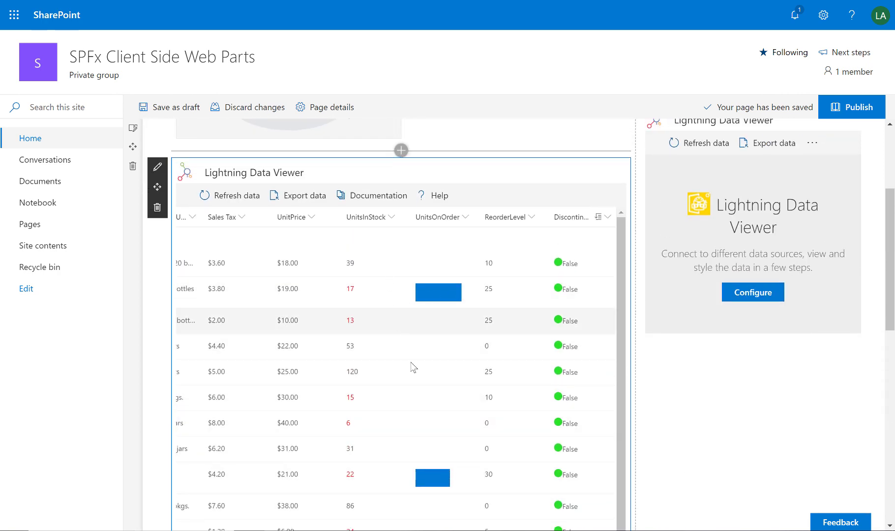
{"action": "scroll", "coordinate": [707, 438], "scroll_direction": "up", "scroll_amount": 4}
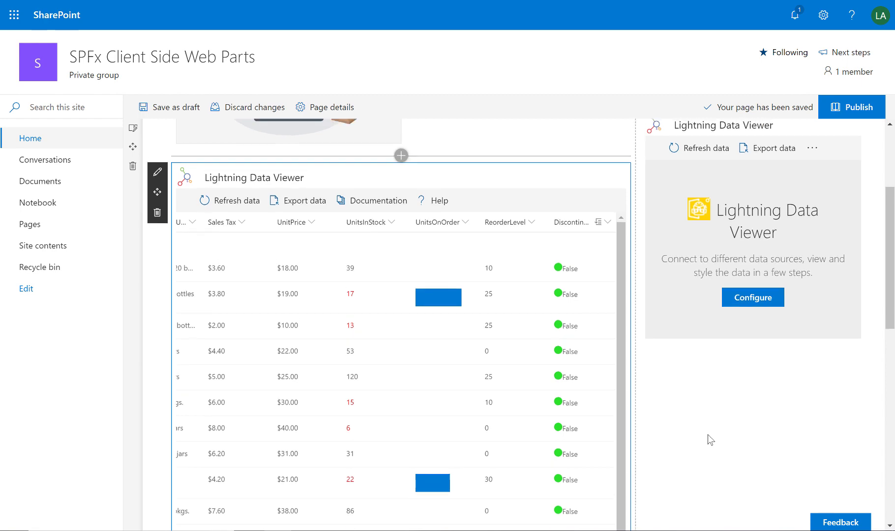
{"action": "scroll", "coordinate": [708, 439], "scroll_direction": "down", "scroll_amount": 10}
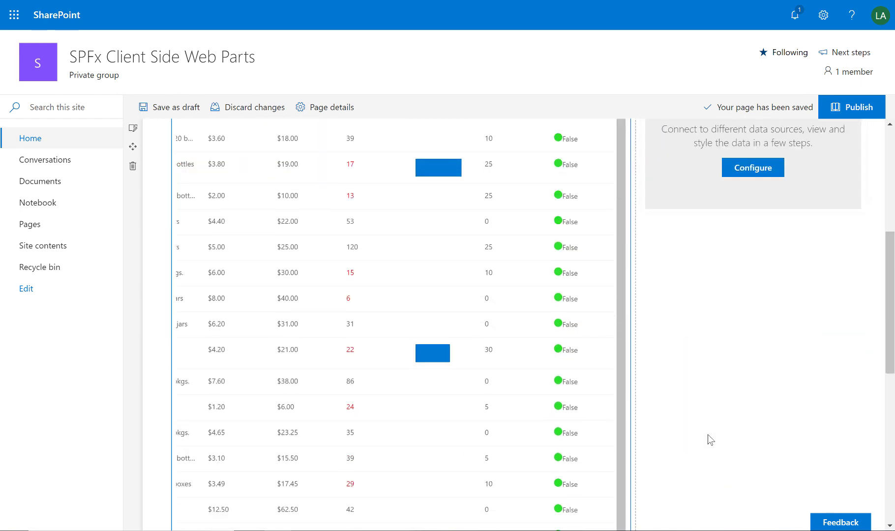
{"action": "left_click_drag", "start_coordinate": [463, 355], "coordinate": [157, 356]}
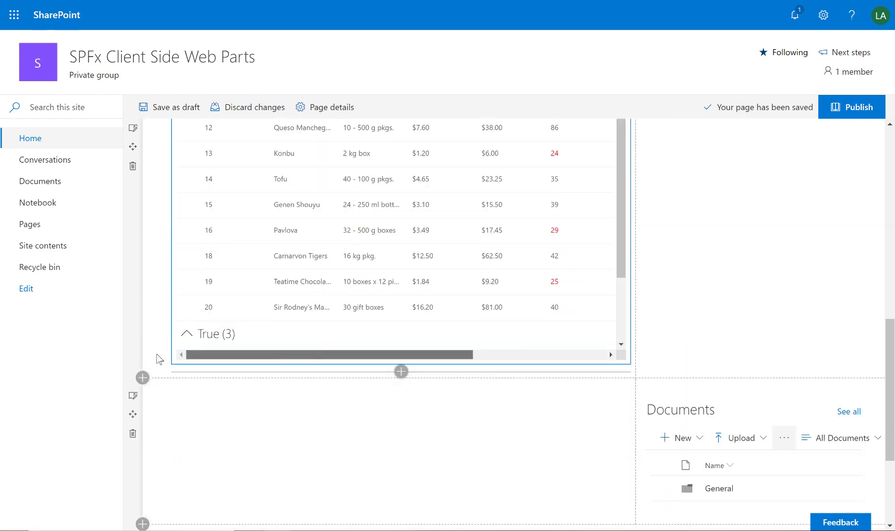
{"action": "scroll", "coordinate": [771, 324], "scroll_direction": "up", "scroll_amount": 10}
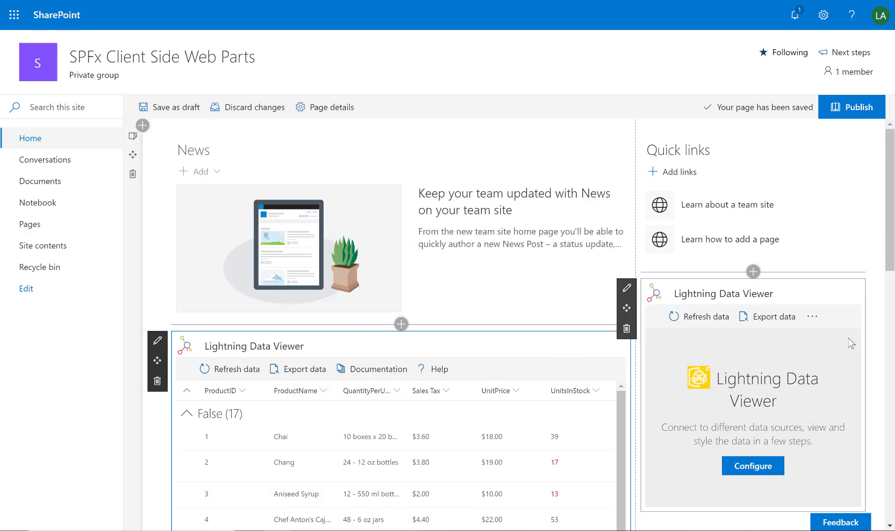
Configure the second Lightning Data Viewer web part with oData Service as data source provider and Charts view as display provider
{"action": "scroll", "coordinate": [852, 338], "scroll_direction": "down", "scroll_amount": 2}
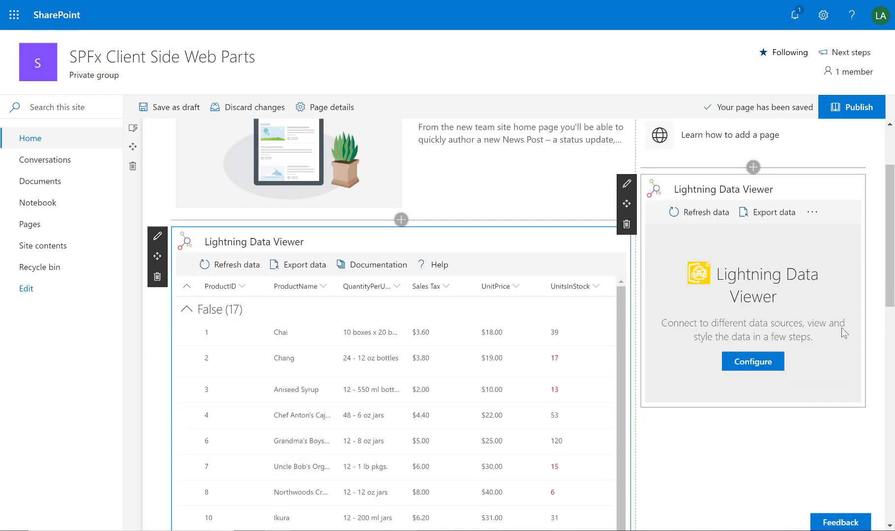
{"action": "left_click", "coordinate": [760, 364]}
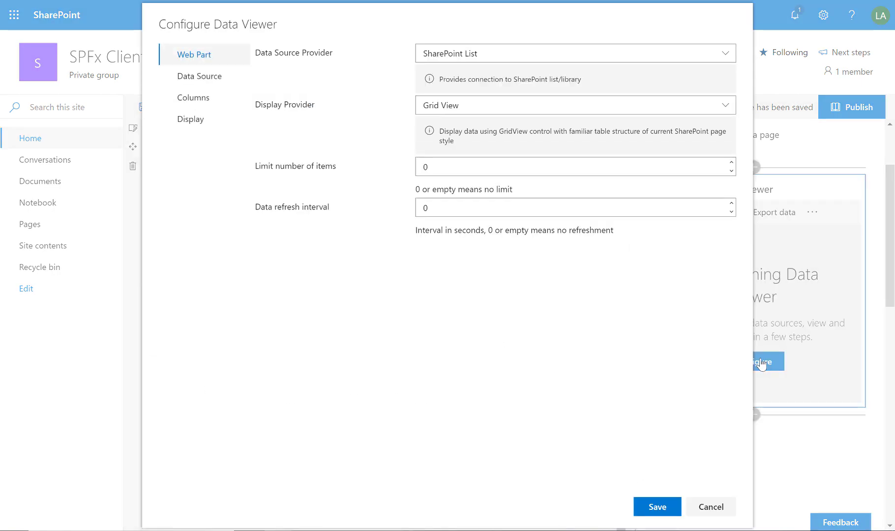
{"action": "left_click", "coordinate": [615, 54]}
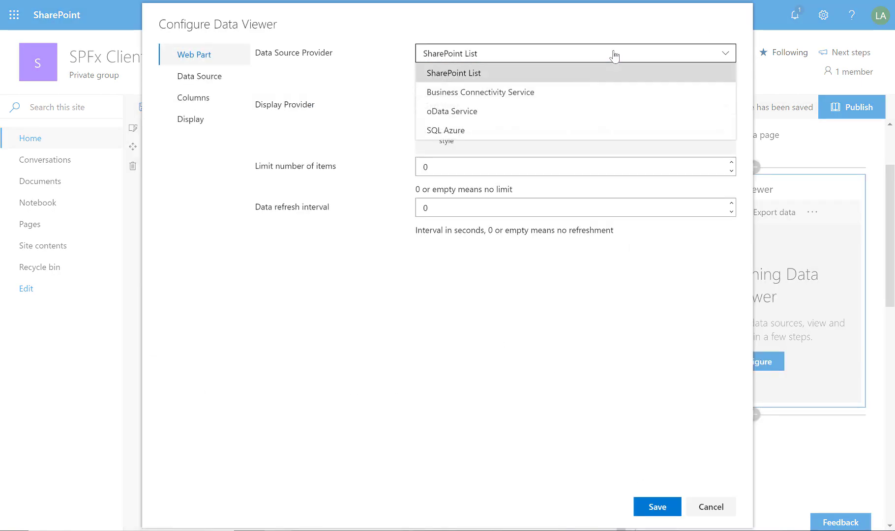
{"action": "left_click", "coordinate": [452, 111]}
{"action": "left_click", "coordinate": [493, 113]}
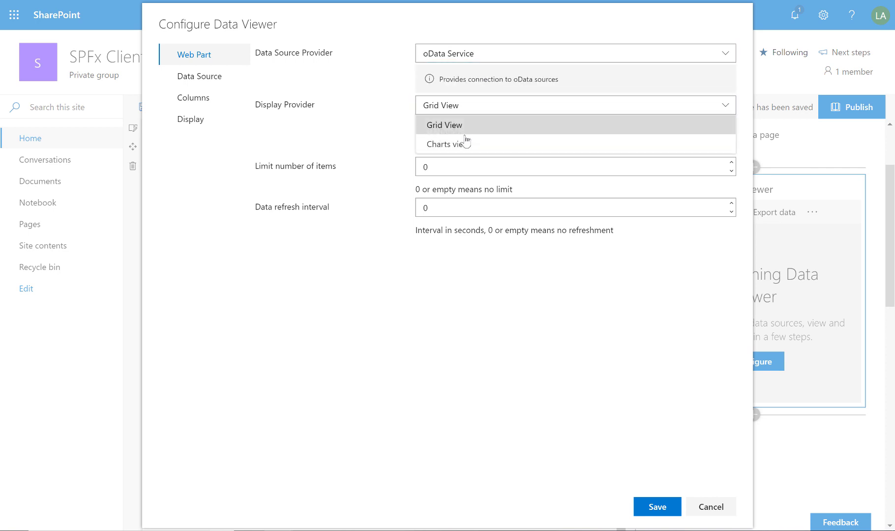
{"action": "left_click", "coordinate": [474, 142]}
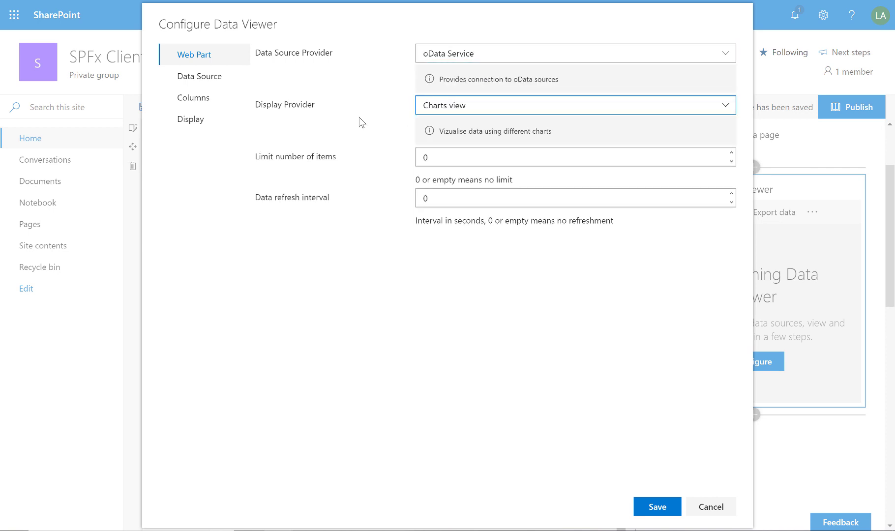
{"action": "left_click", "coordinate": [240, 78]}
{"action": "left_click", "coordinate": [425, 55]}
{"action": "type", "text": "https://services.odata.org/V3/Northwind/Northwind.svc/"}
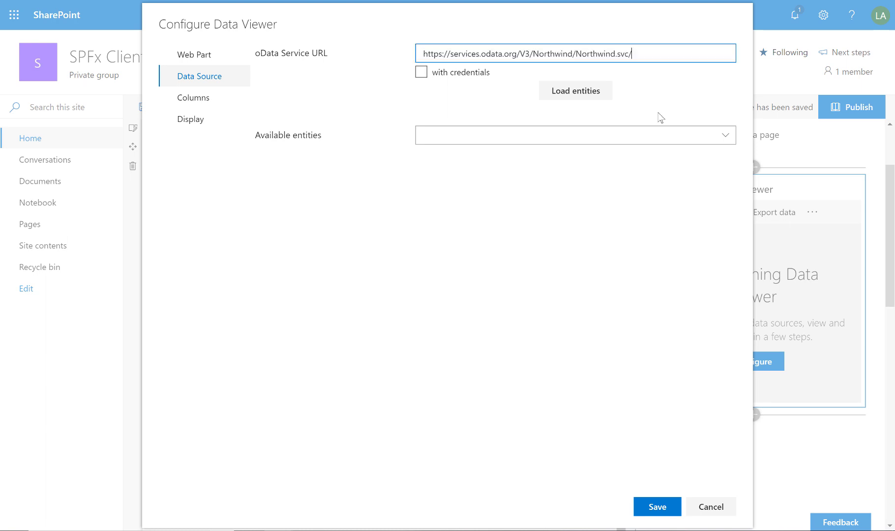
{"action": "left_click", "coordinate": [596, 95]}
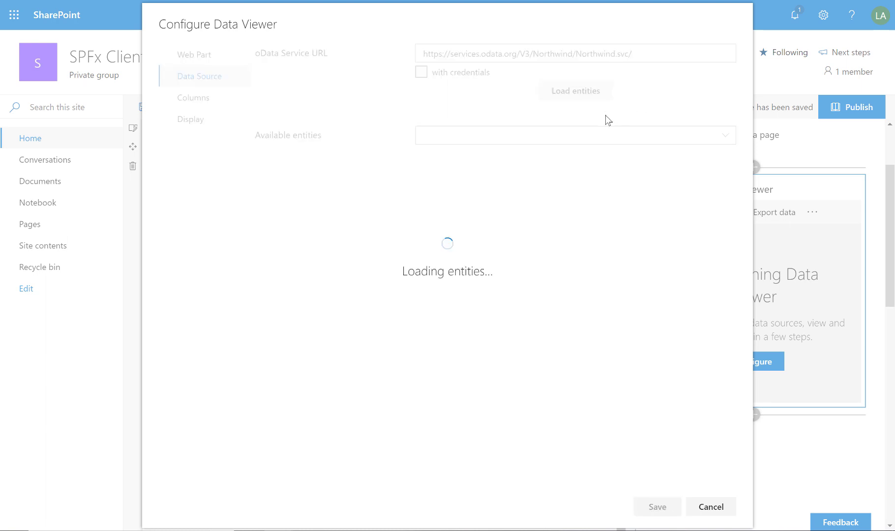
{"action": "left_click", "coordinate": [619, 140]}
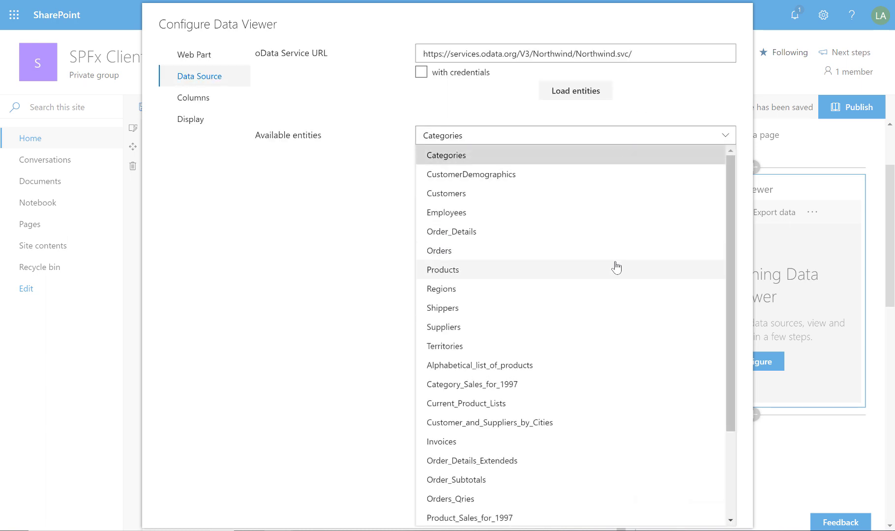
{"action": "scroll", "coordinate": [615, 264], "scroll_direction": "down", "scroll_amount": 3}
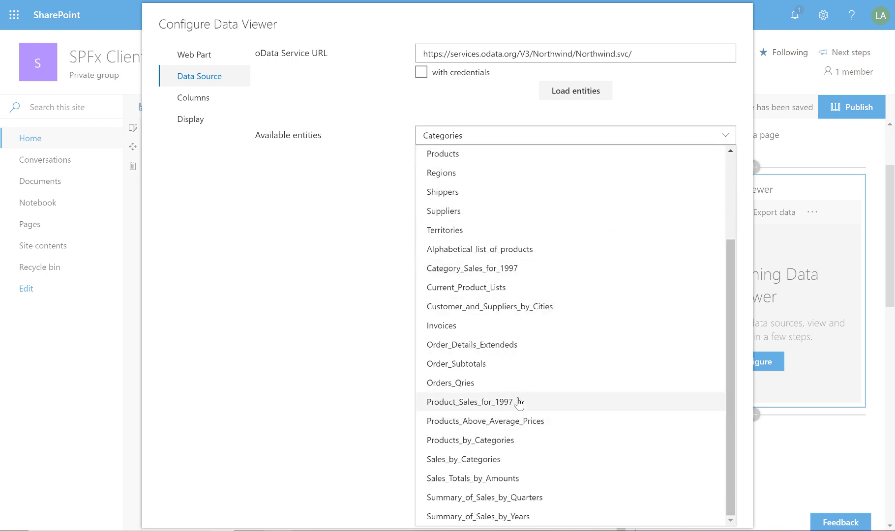
{"action": "left_click", "coordinate": [550, 404]}
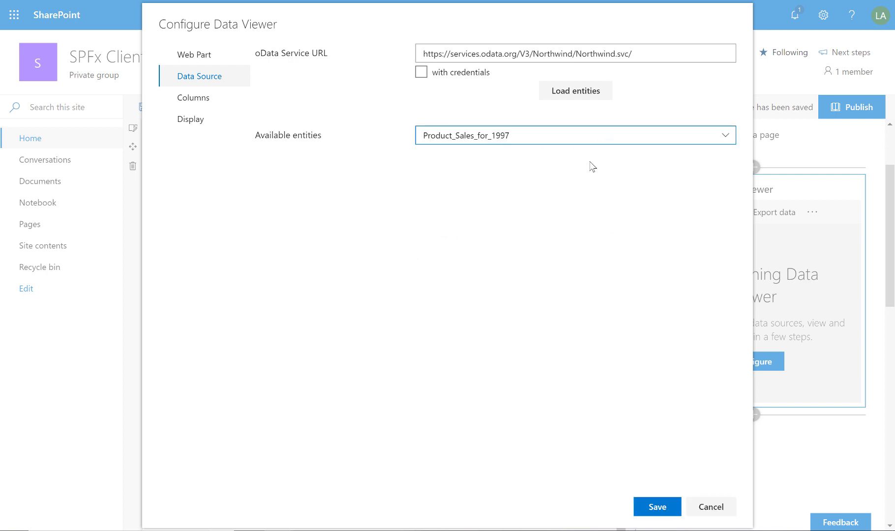
Include all columns of the entity (CategoryName, ProductName and ProductSales) and bring up the chart display settings
{"action": "left_click", "coordinate": [186, 99]}
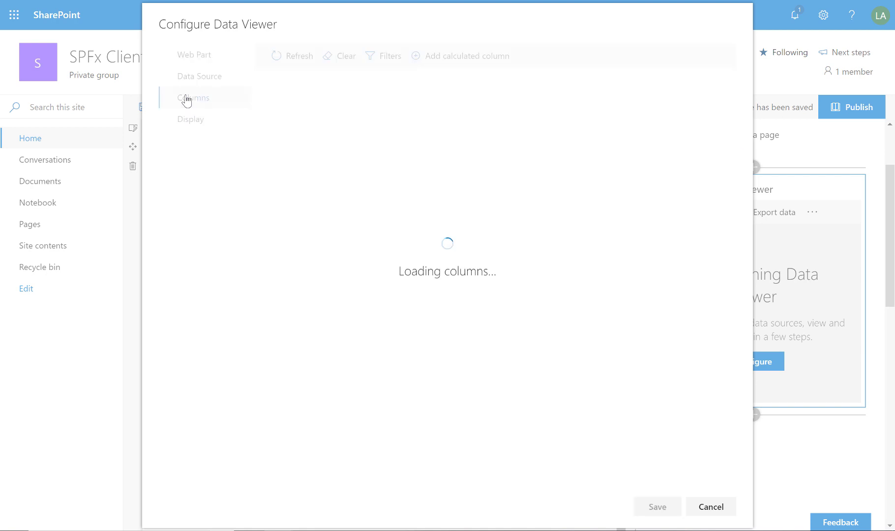
{"action": "left_click", "coordinate": [267, 77]}
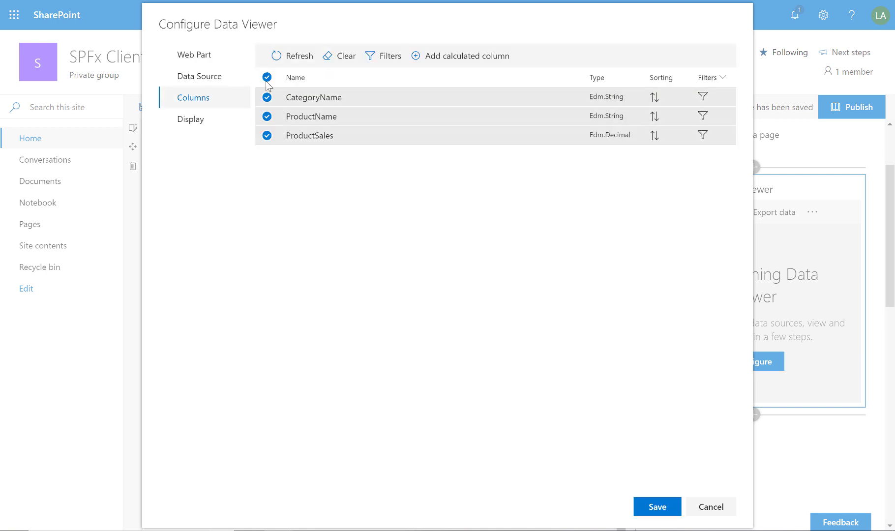
{"action": "left_click", "coordinate": [211, 126]}
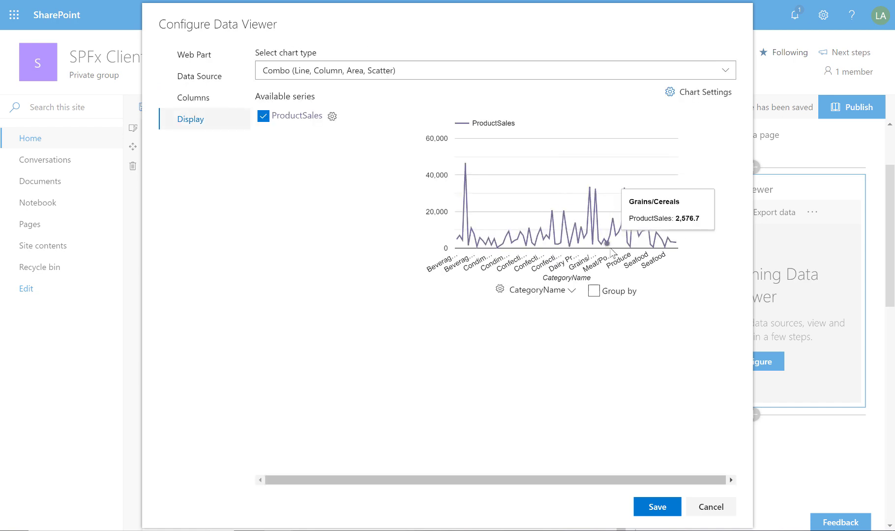
Set the ProductSales series' category type to Column and save the category settings
{"action": "left_click", "coordinate": [333, 118]}
{"action": "left_click", "coordinate": [473, 212]}
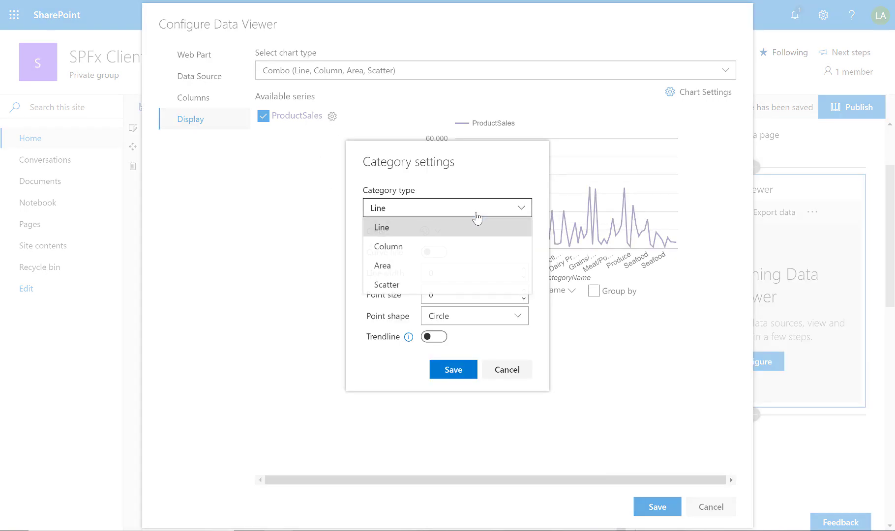
{"action": "left_click", "coordinate": [465, 248]}
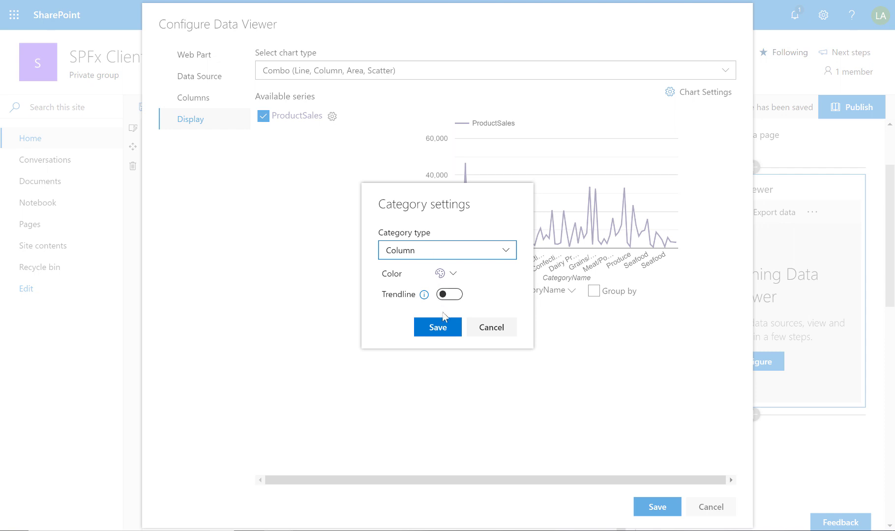
{"action": "left_click", "coordinate": [437, 327]}
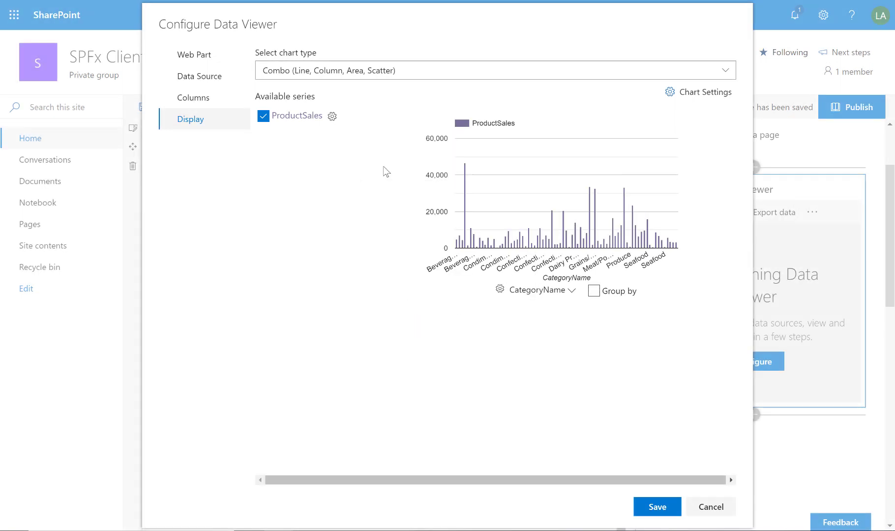
Change the ProductSales series' category type to Area and save the category settings
{"action": "left_click", "coordinate": [332, 118]}
{"action": "left_click", "coordinate": [424, 260]}
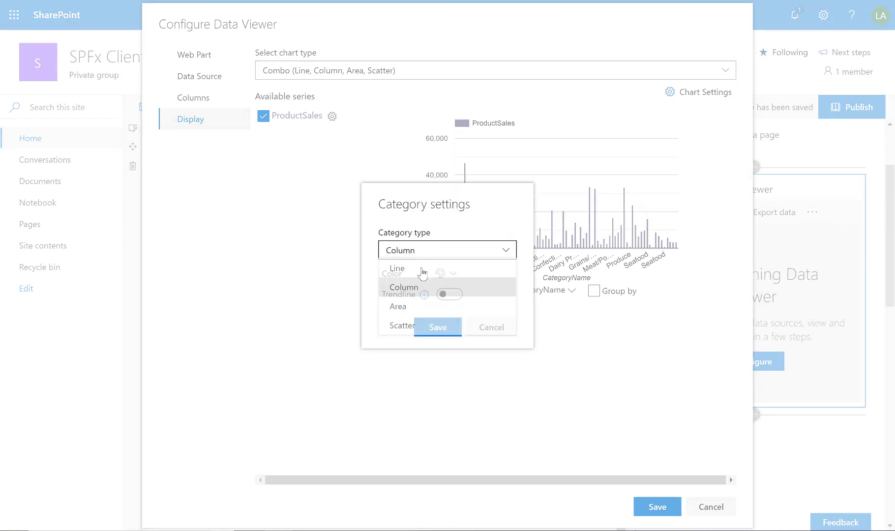
{"action": "left_click", "coordinate": [422, 308]}
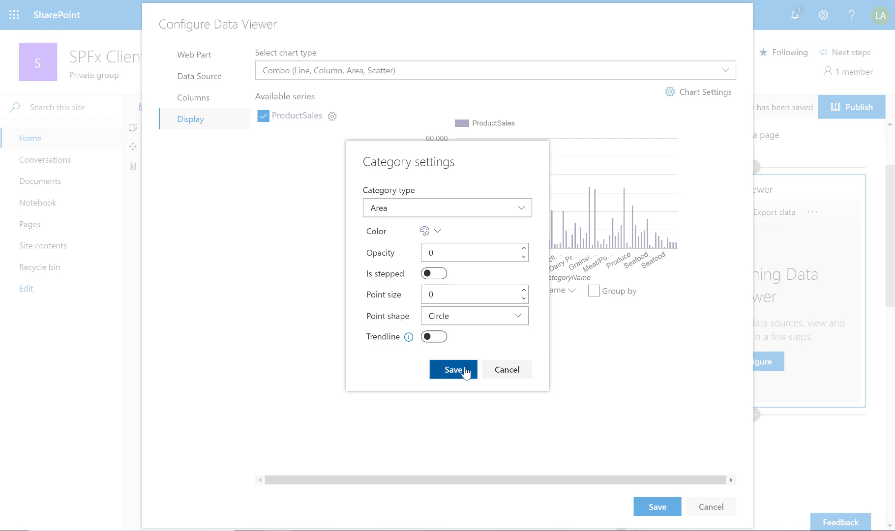
{"action": "left_click", "coordinate": [465, 371]}
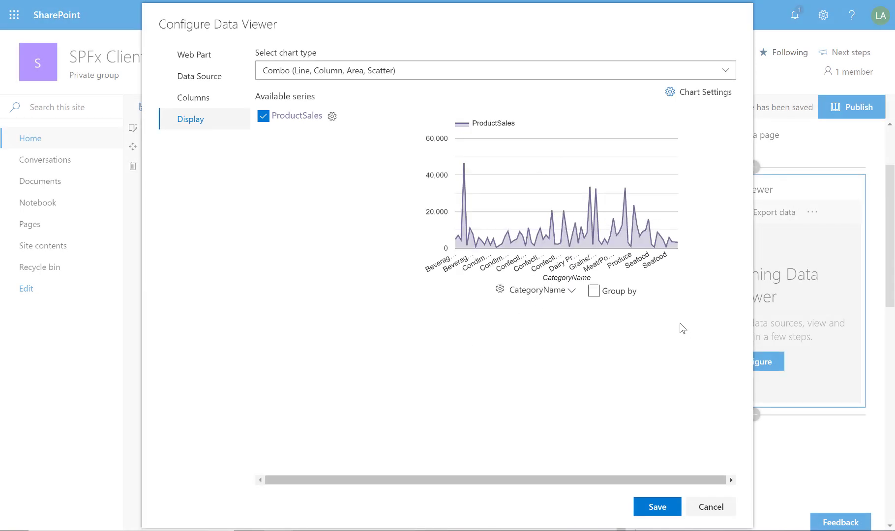
Try the Pie & Donut chart type, and return to Combo (Line, Column, Area, Scatter)
{"action": "left_click", "coordinate": [389, 74]}
{"action": "left_click", "coordinate": [348, 112]}
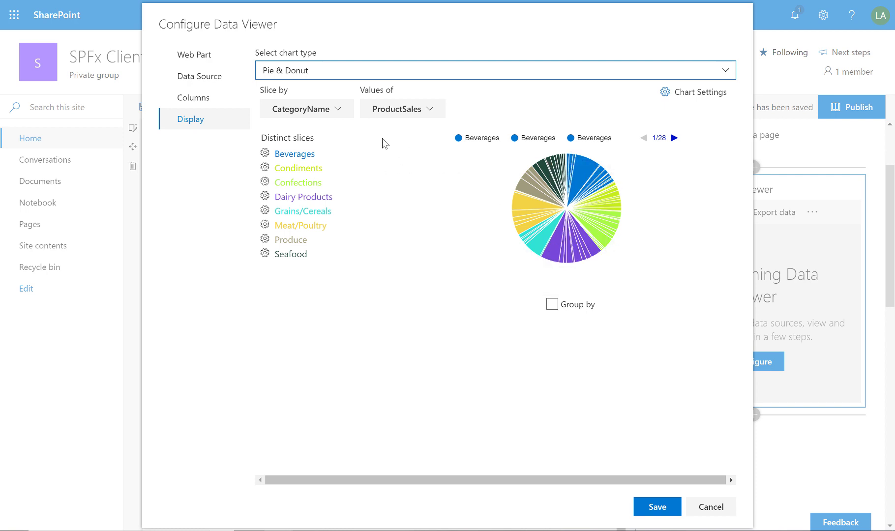
{"action": "left_click", "coordinate": [325, 78]}
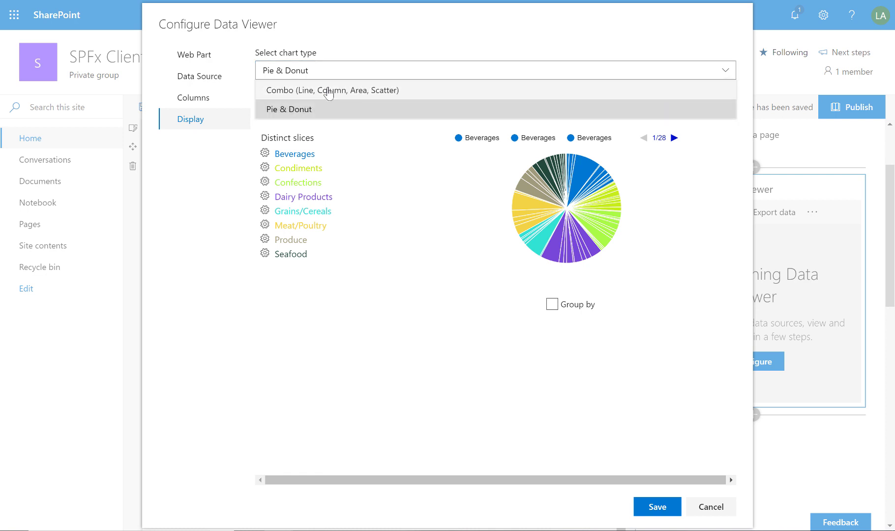
{"action": "left_click", "coordinate": [329, 90]}
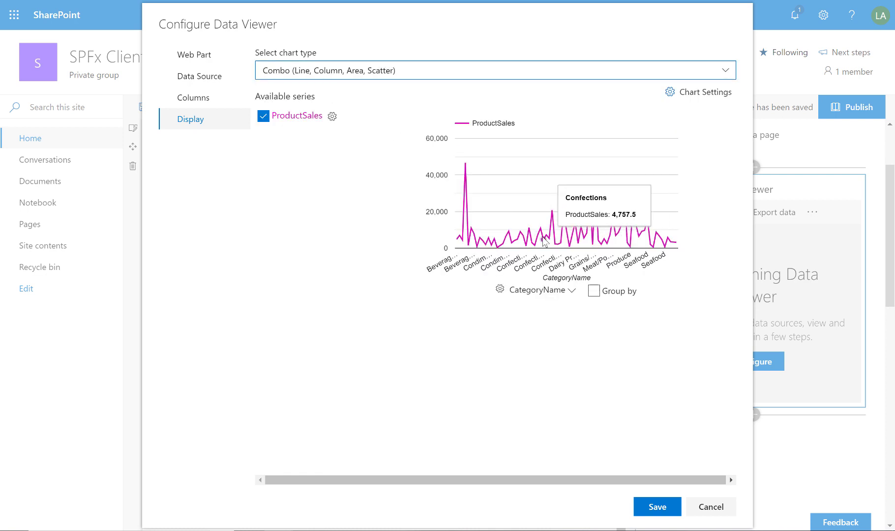
Save the Data Viewer configuration of the ProductSales chart and publish the page
{"action": "mouse_move", "coordinate": [643, 222]}
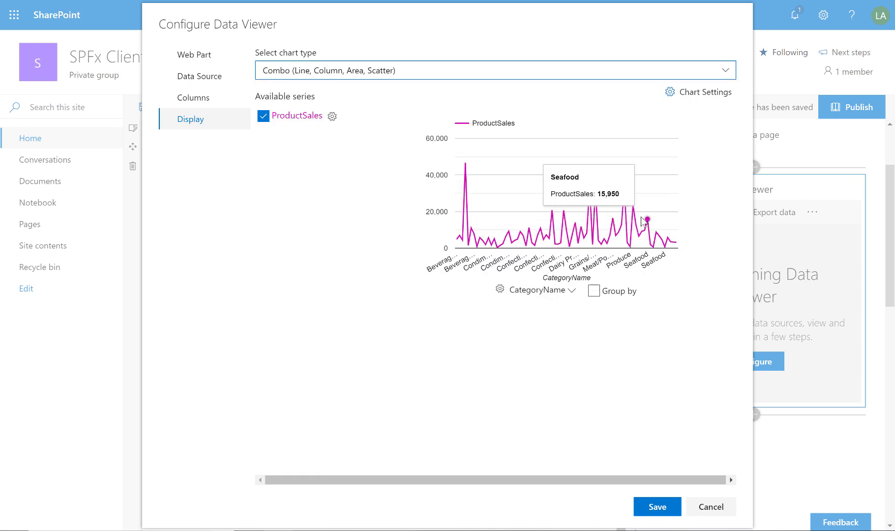
{"action": "left_click", "coordinate": [650, 509]}
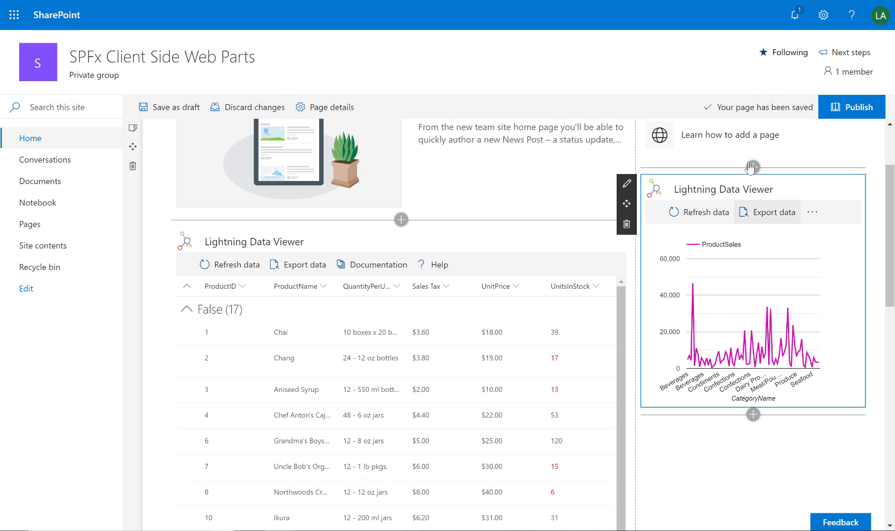
{"action": "left_click", "coordinate": [843, 111]}
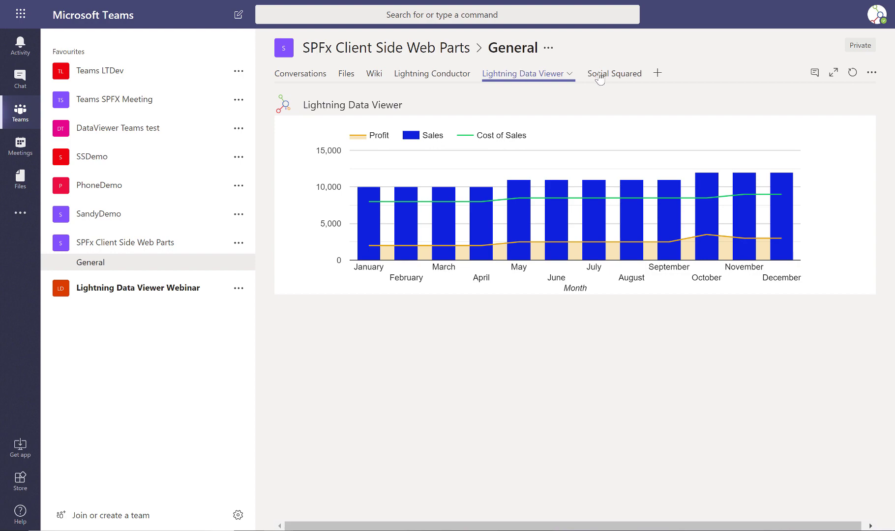
In the Microsoft Teams General channel of SPFx Client Side Web Parts, view the apps that can be added as tabs
{"action": "left_click", "coordinate": [657, 74]}
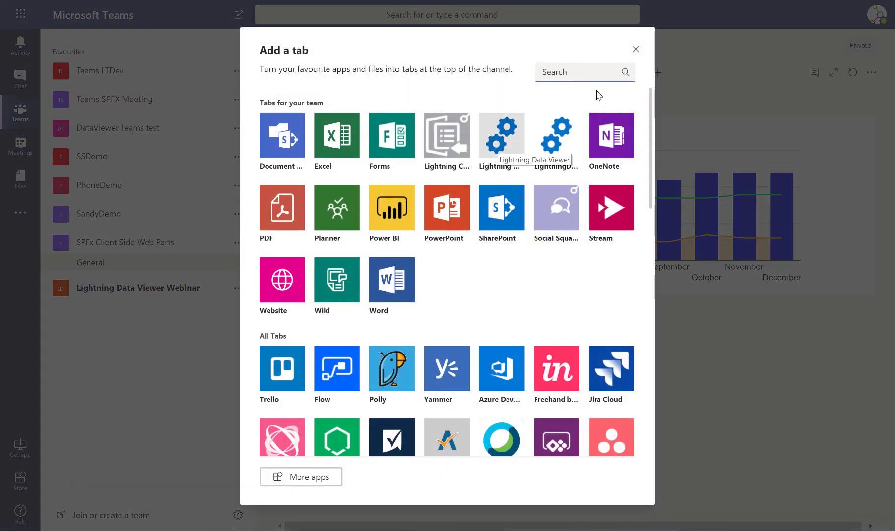
{"action": "left_click", "coordinate": [636, 49]}
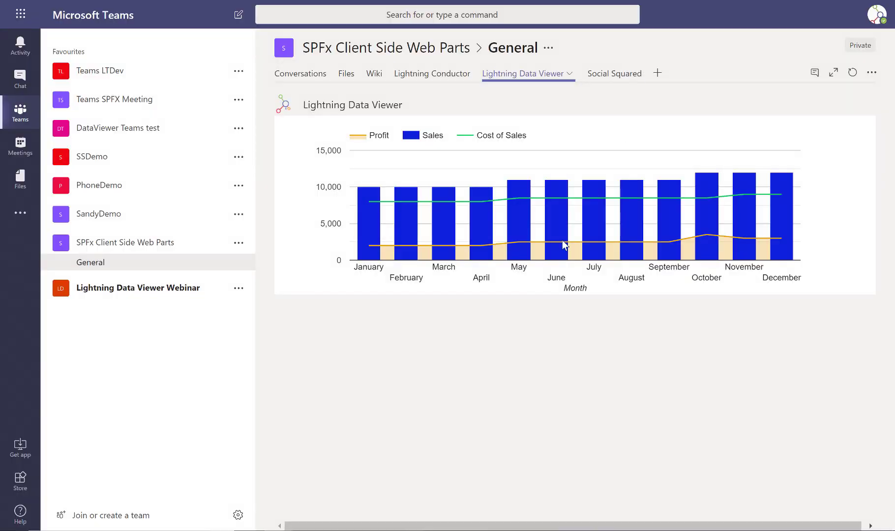
Open the Data Viewer configuration of the channel's Lightning Data Viewer tab
{"action": "left_click", "coordinate": [570, 74]}
{"action": "left_click", "coordinate": [521, 108]}
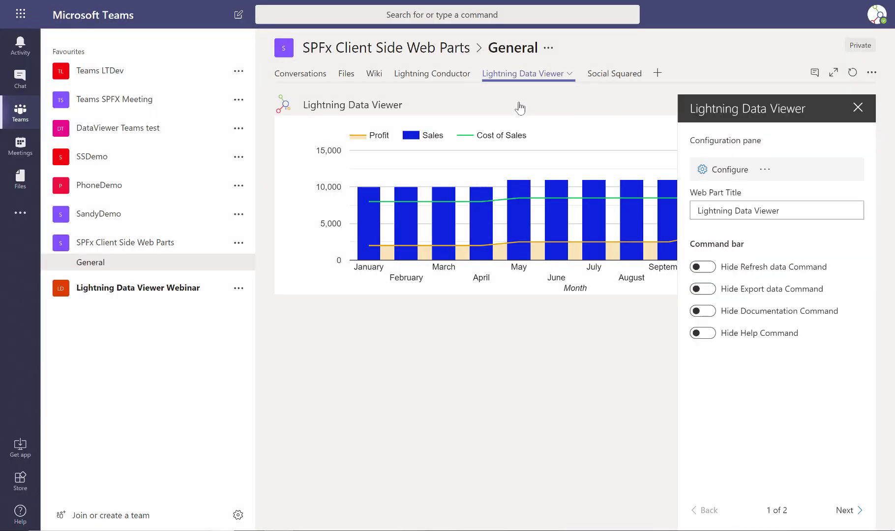
{"action": "left_click", "coordinate": [717, 170]}
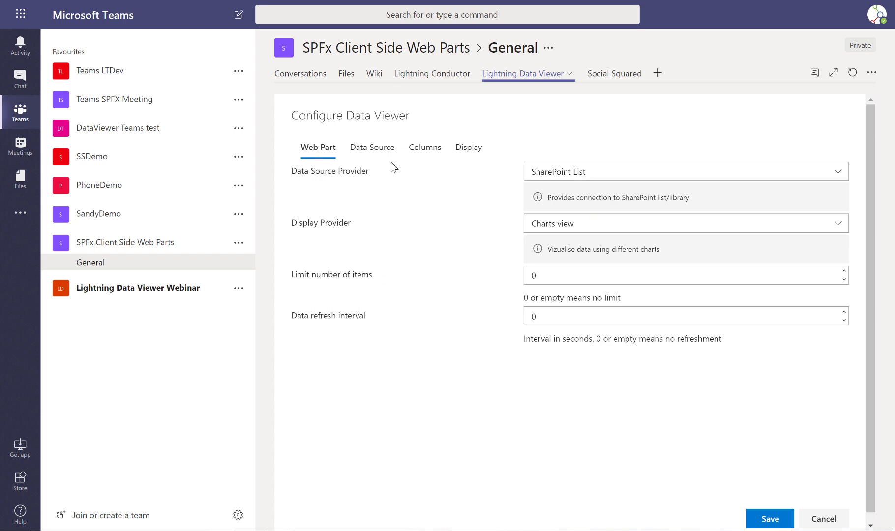
Review the tab's data source list, the SPFx Client Side Web Parts site's lists, the selected columns and the chart display settings
{"action": "left_click", "coordinate": [379, 151]}
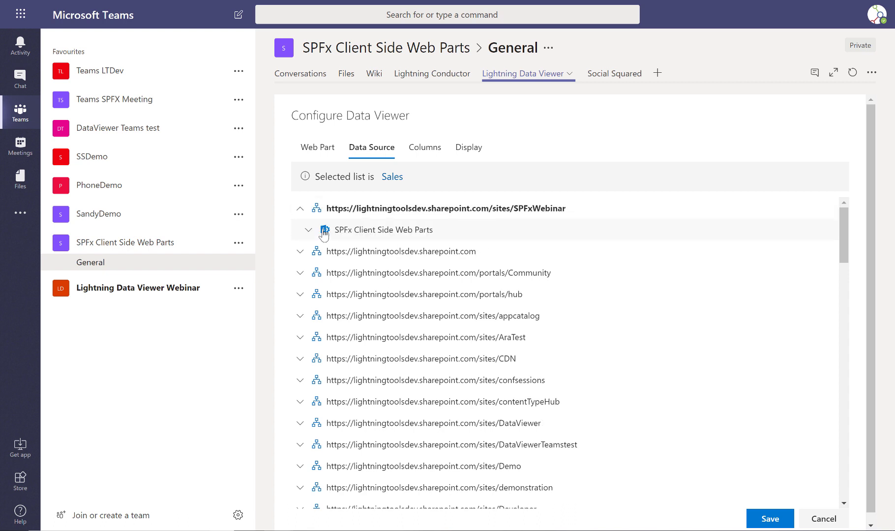
{"action": "left_click", "coordinate": [309, 231]}
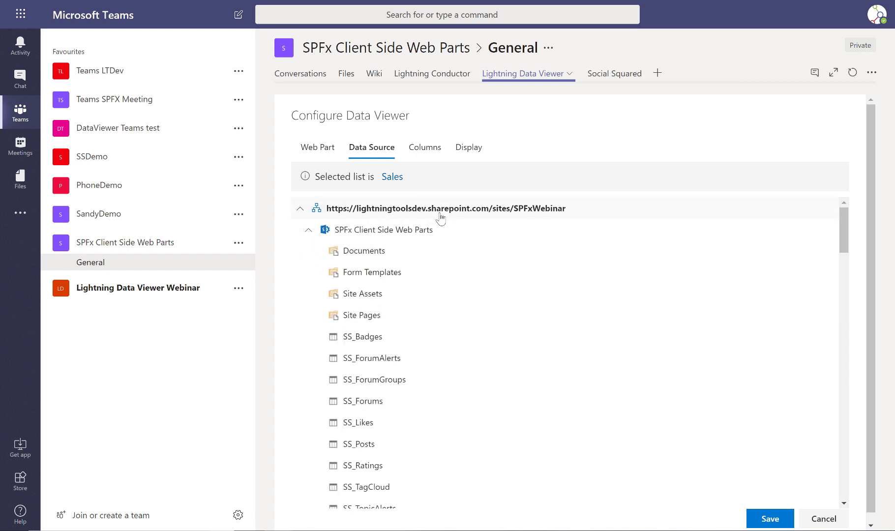
{"action": "left_click", "coordinate": [440, 149]}
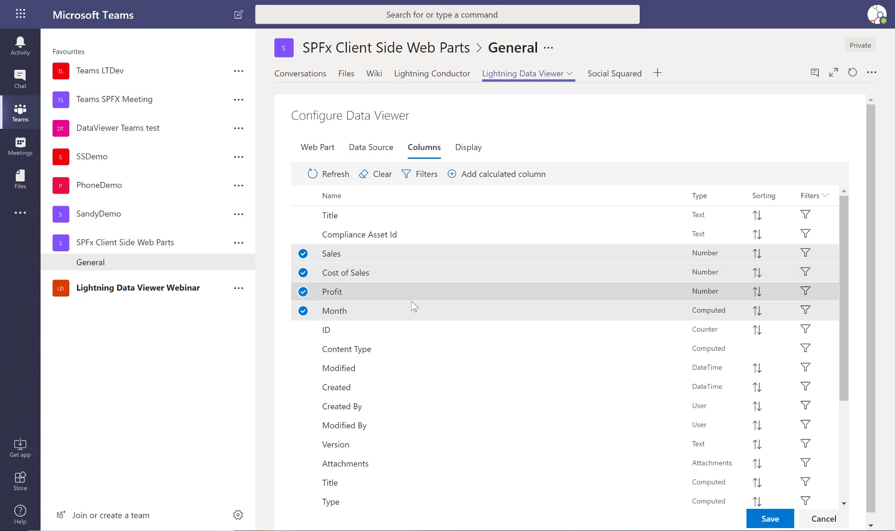
{"action": "left_click", "coordinate": [477, 150]}
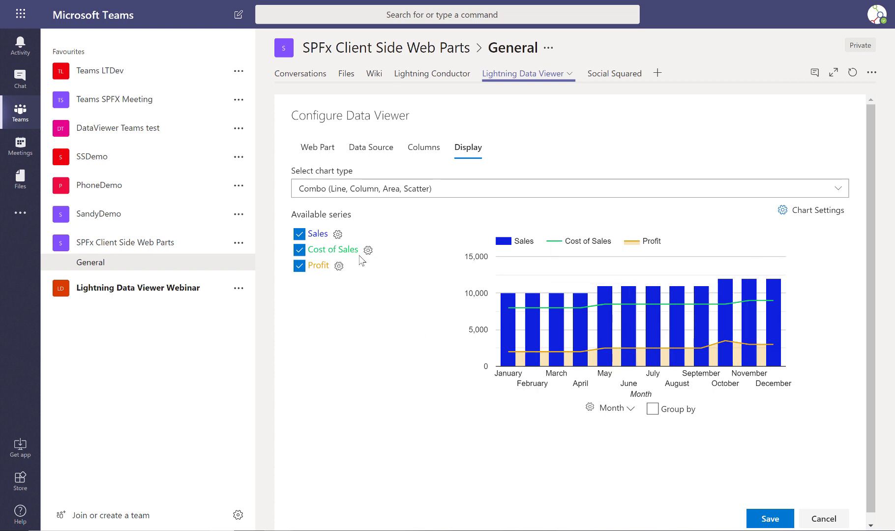
Exclude the Profit series from the chart and include it again
{"action": "left_click", "coordinate": [299, 267]}
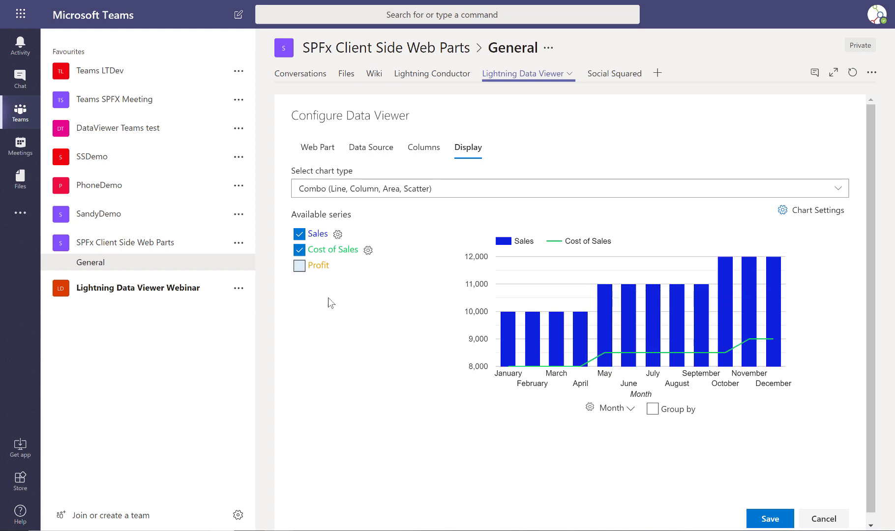
{"action": "left_click", "coordinate": [299, 266]}
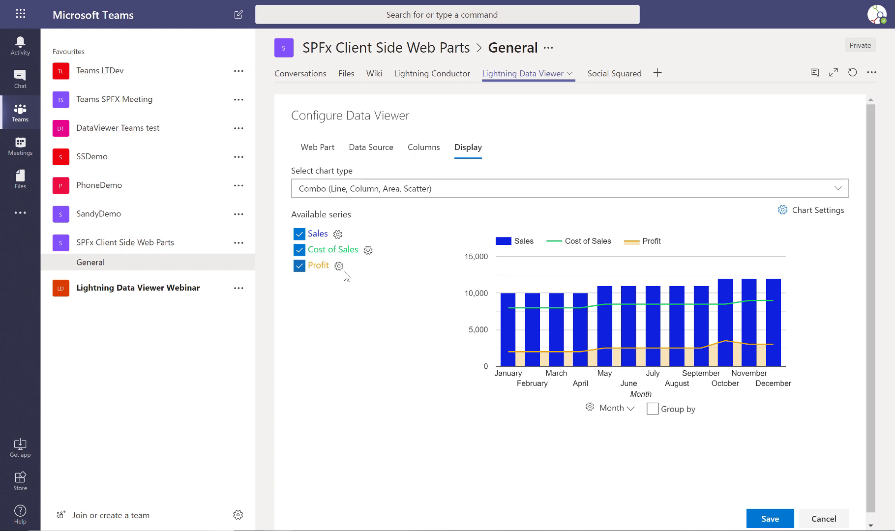
Set the Cost of Sales series' category type to Column and save the Data Viewer configuration
{"action": "left_click", "coordinate": [367, 251]}
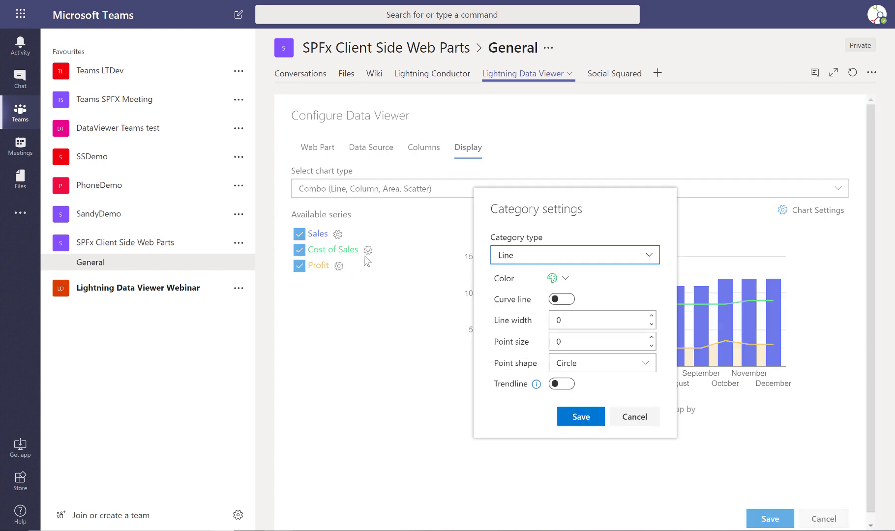
{"action": "left_click", "coordinate": [563, 280]}
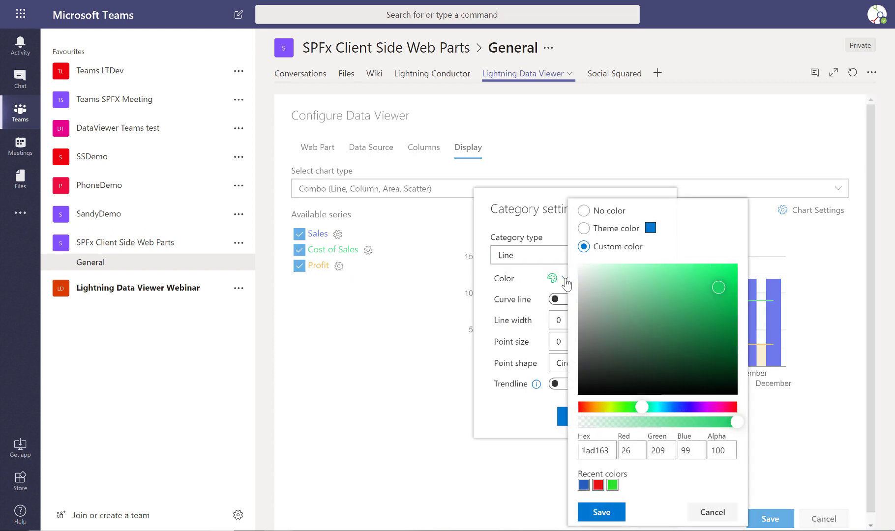
{"action": "left_click", "coordinate": [531, 255]}
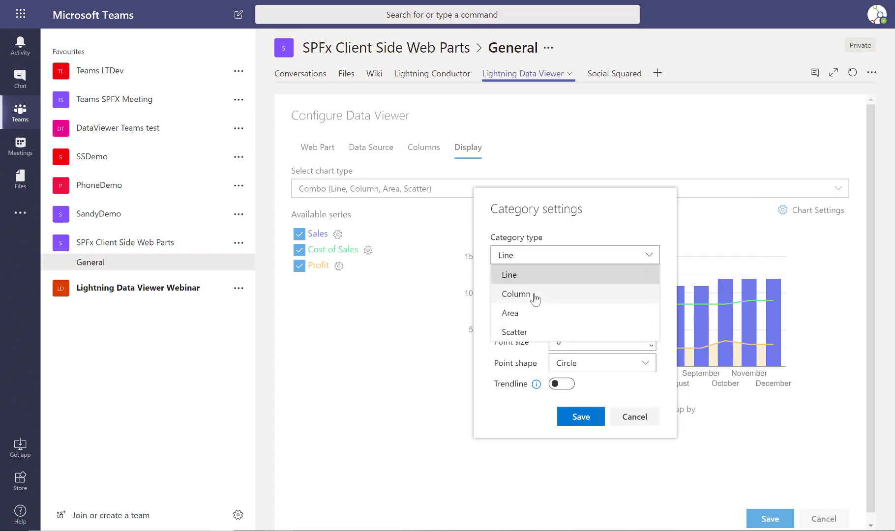
{"action": "left_click", "coordinate": [534, 294]}
{"action": "left_click", "coordinate": [566, 381]}
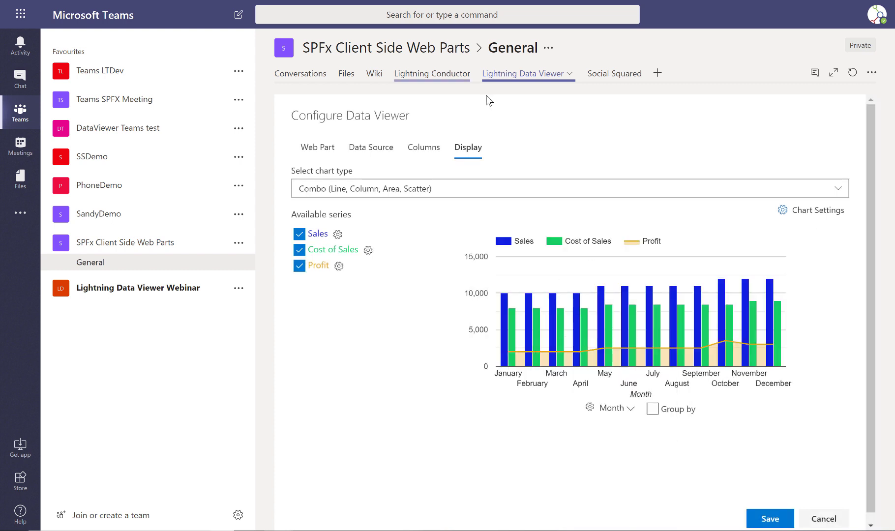
{"action": "left_click", "coordinate": [763, 520]}
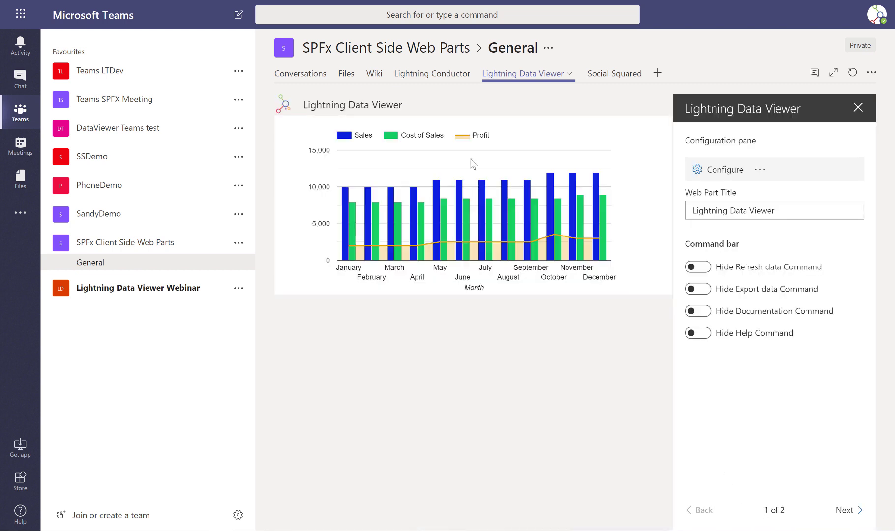